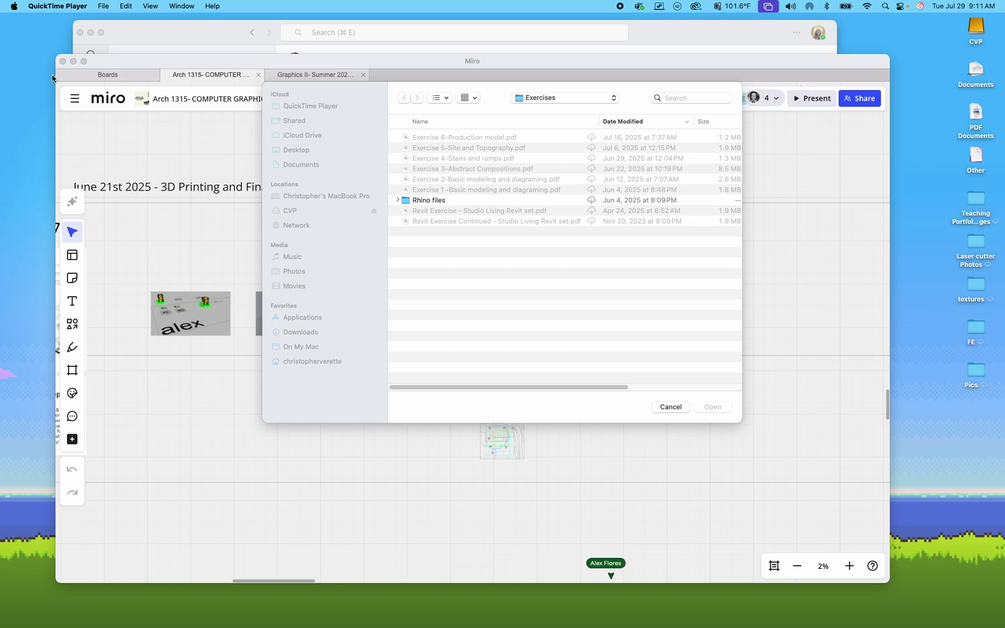
# Step: Minimize the Miro and Teams windows and shift the Exercises open dialog slightly left
pyautogui.click(73, 62)
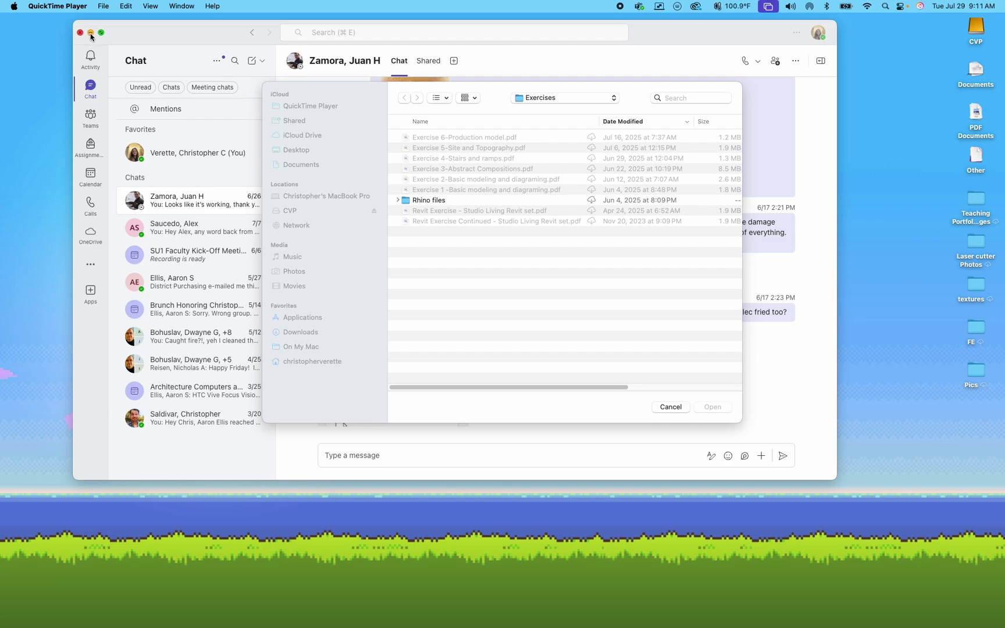
pyautogui.click(90, 33)
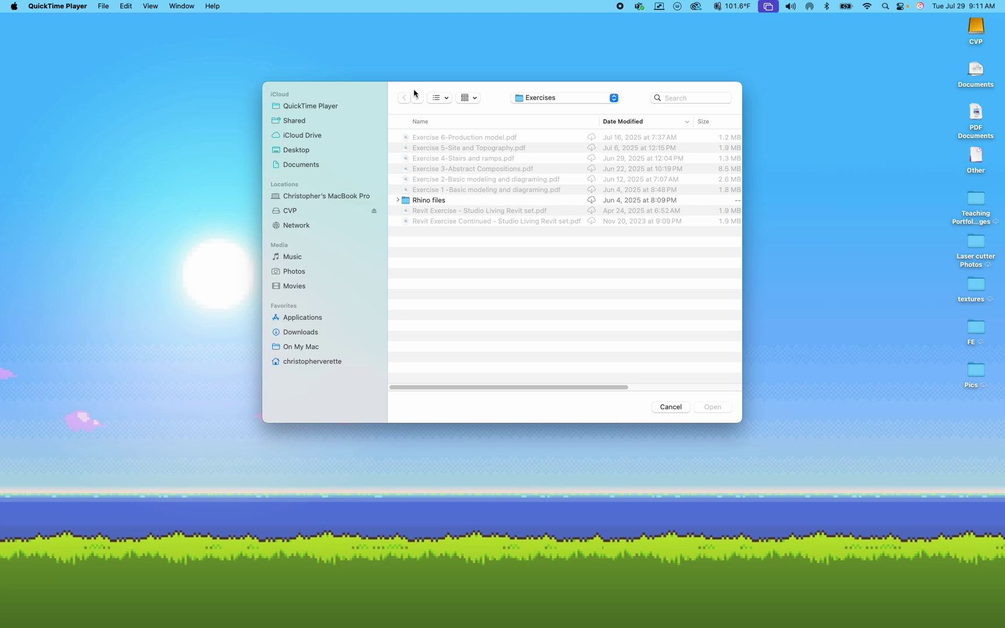
pyautogui.moveTo(404, 93); pyautogui.dragTo(387, 93)
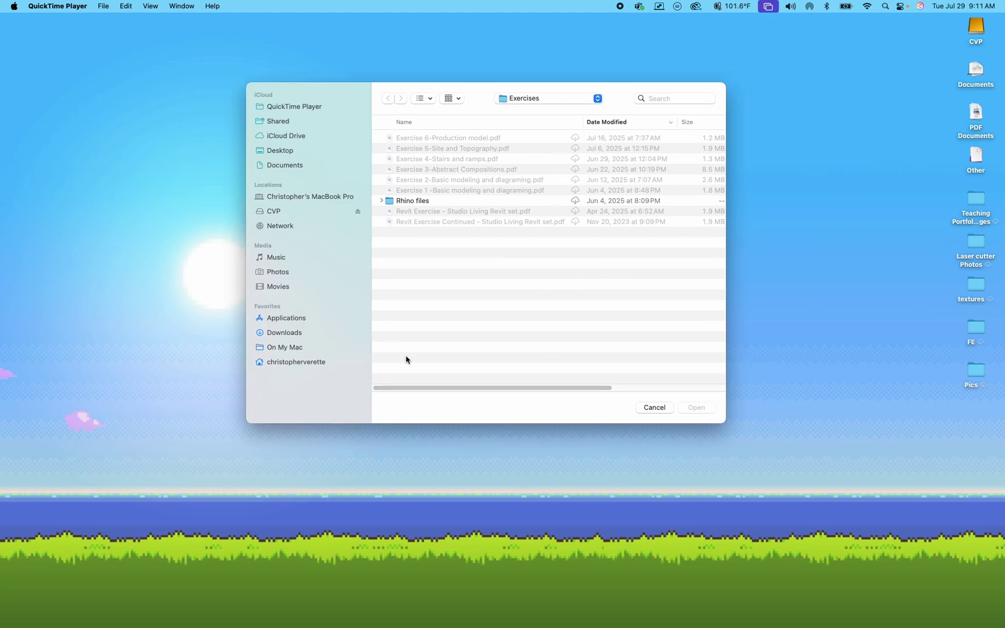
# Step: Check About This Mac, launch Boot Camp Assistant, and open its unsupported-Mac help article
pyautogui.click(15, 7)
pyautogui.click(35, 21)
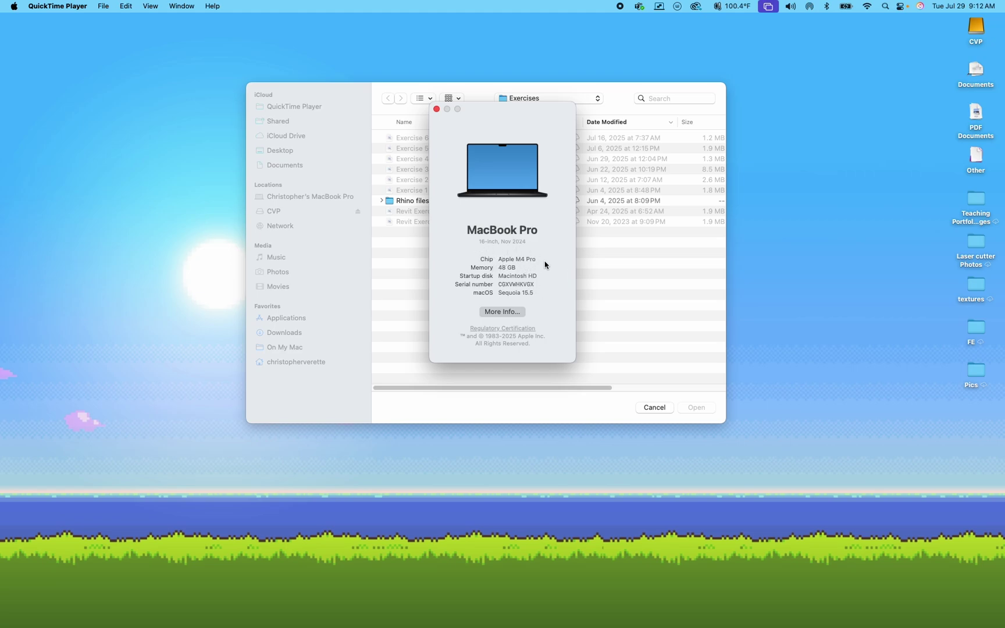
pyautogui.press('super+space')
pyautogui.write('boot')
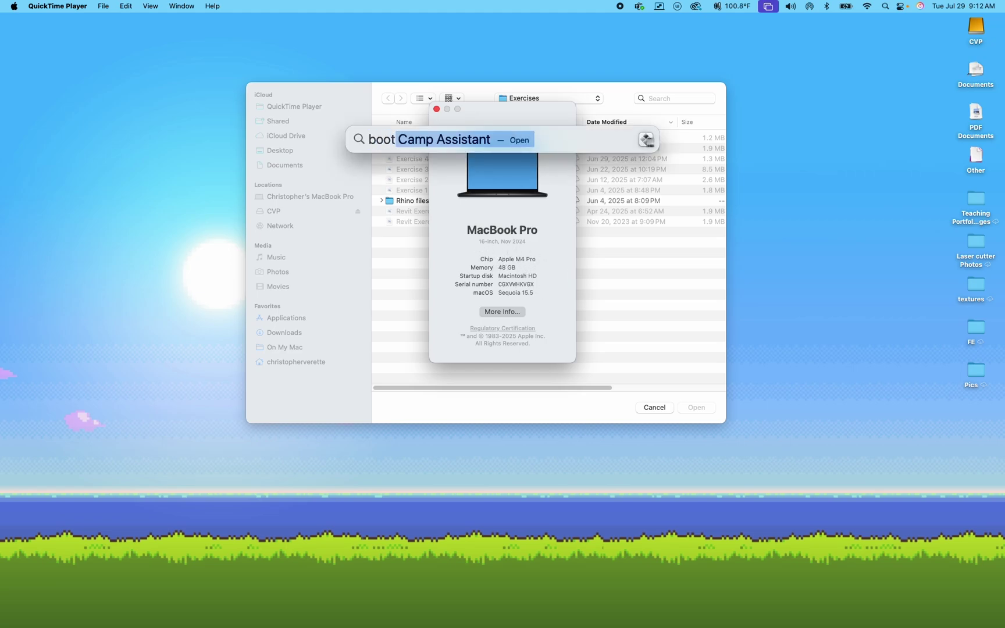
pyautogui.press('Return')
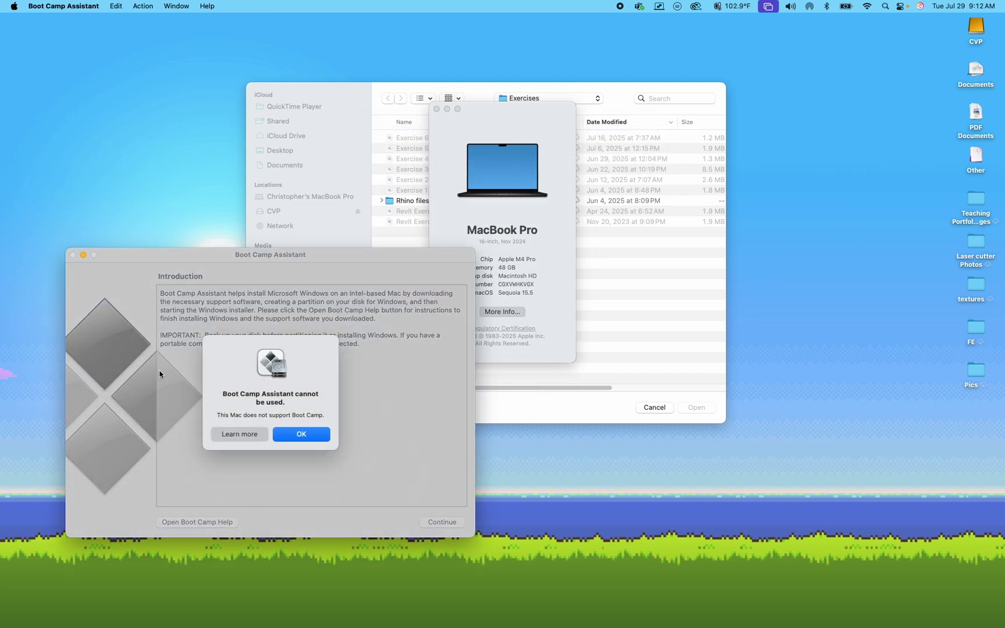
pyautogui.click(232, 433)
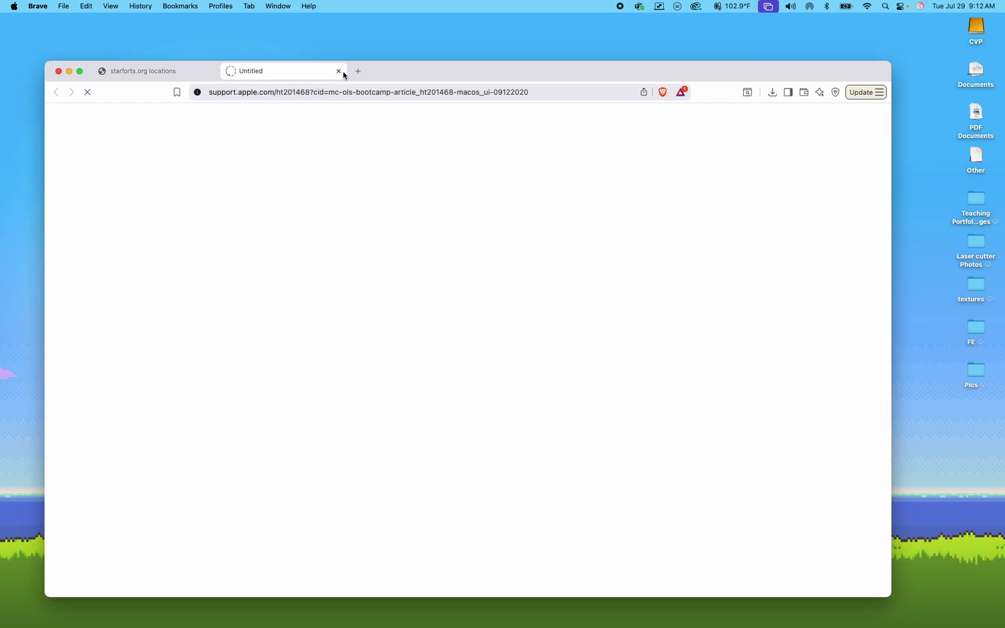
# Step: Search 'windows 11 download' in a new Brave tab and open Softonic's Windows 11 22h2 page
pyautogui.click(358, 71)
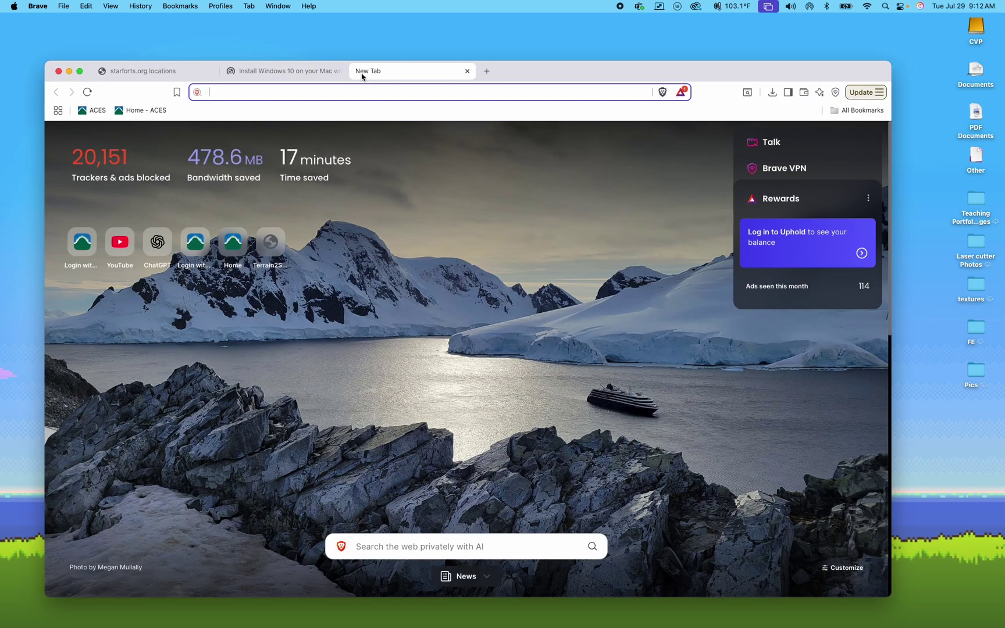
pyautogui.write('windows 1')
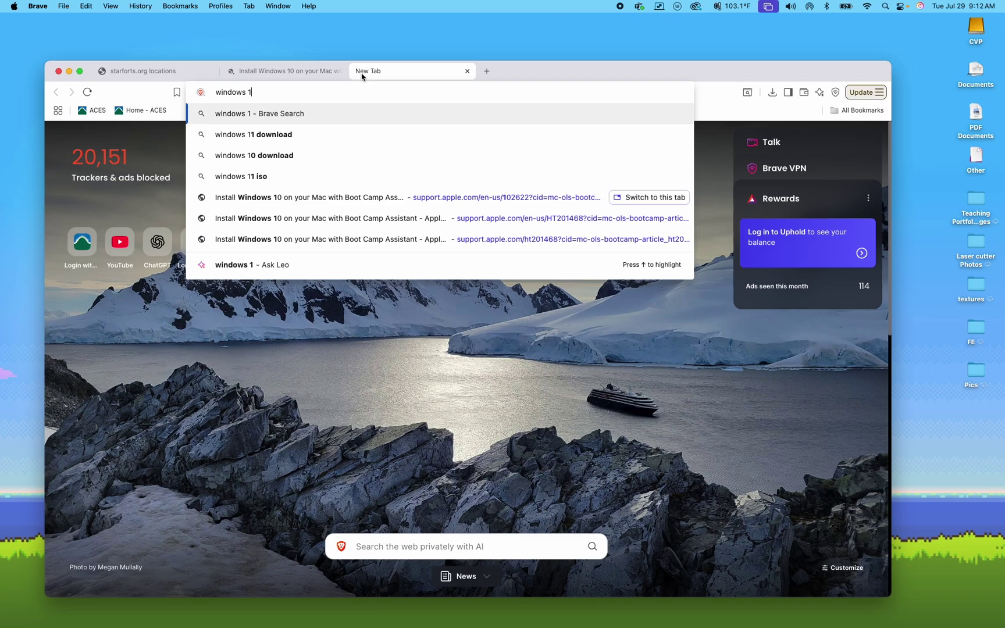
pyautogui.write('1 arm')
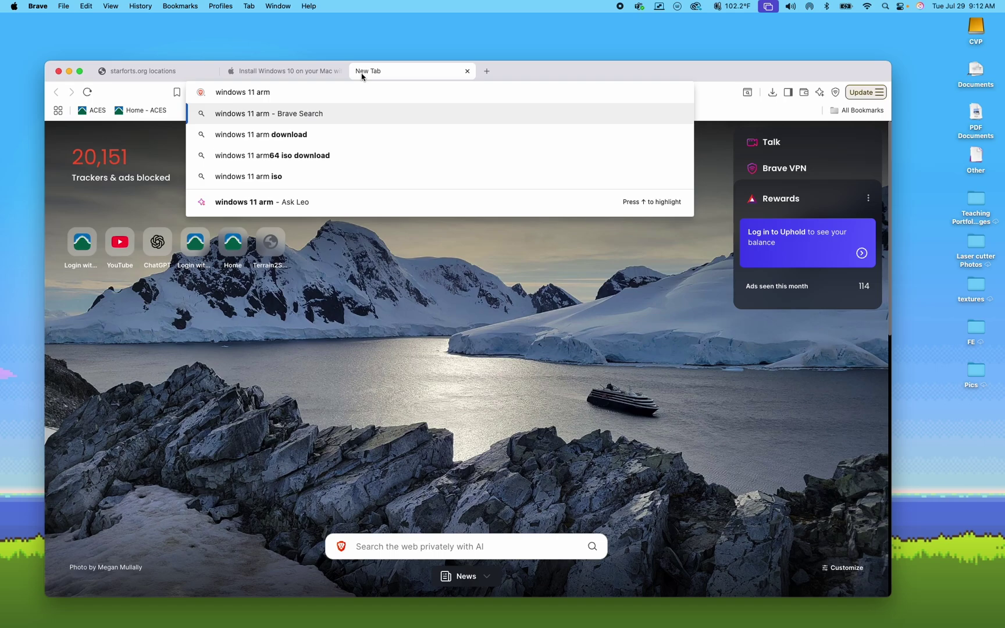
pyautogui.press('BackSpace')
pyautogui.press('BackSpace')
pyautogui.press('BackSpace')
pyautogui.press('BackSpace')
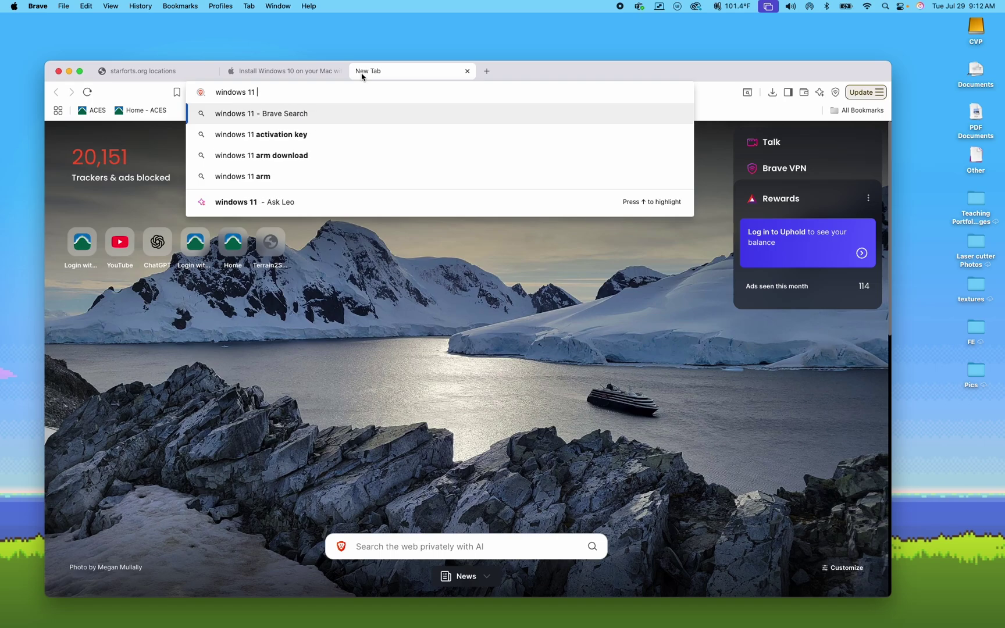
pyautogui.press('Down')
pyautogui.press('Return')
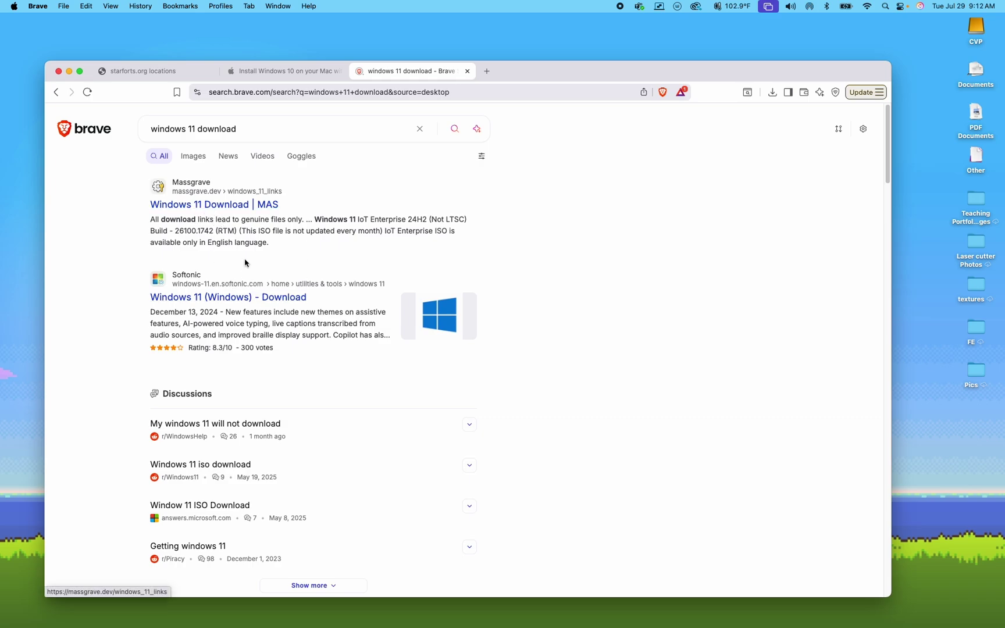
pyautogui.click(263, 298)
pyautogui.scroll(-5, 244, 261)
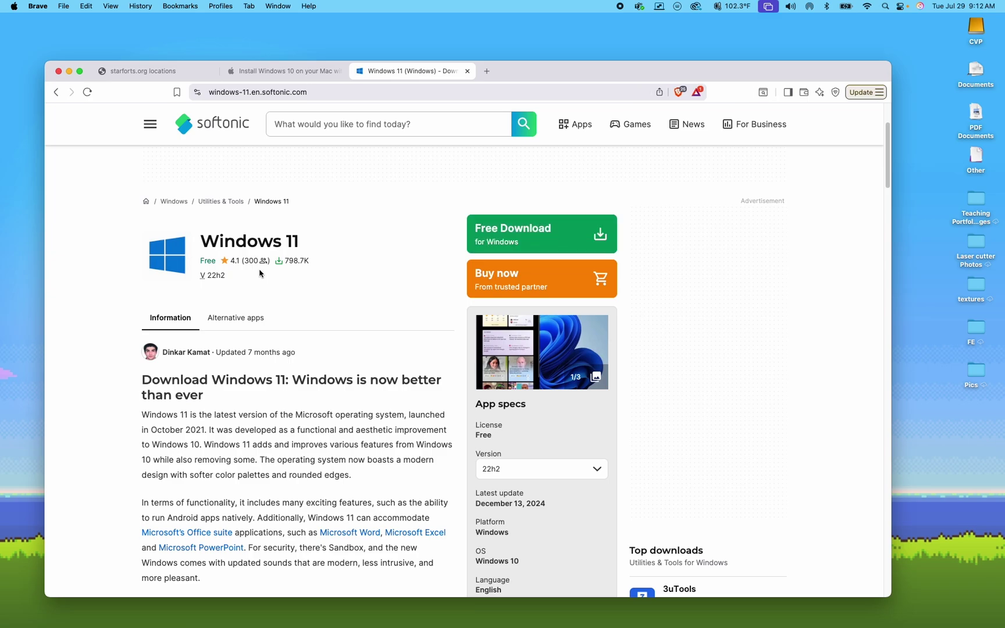
pyautogui.scroll(-5, 285, 304)
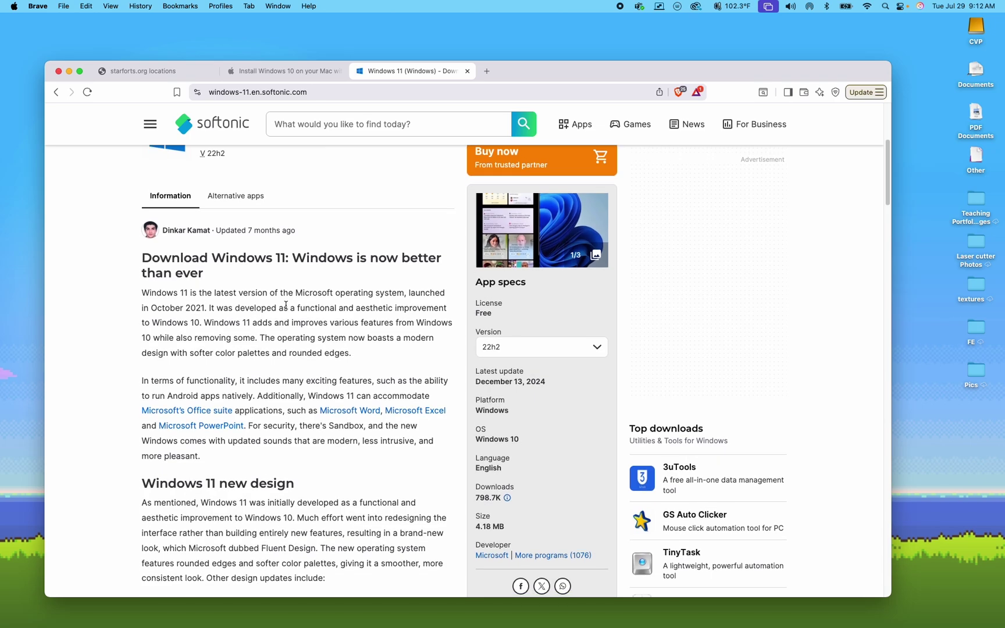
pyautogui.scroll(-4, 286, 305)
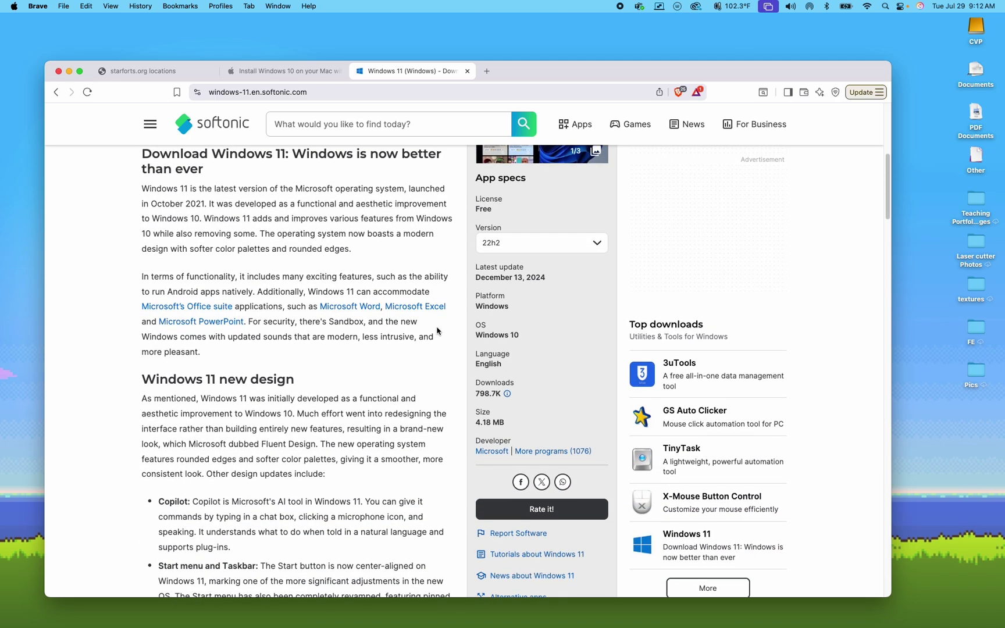
pyautogui.scroll(1, 436, 330)
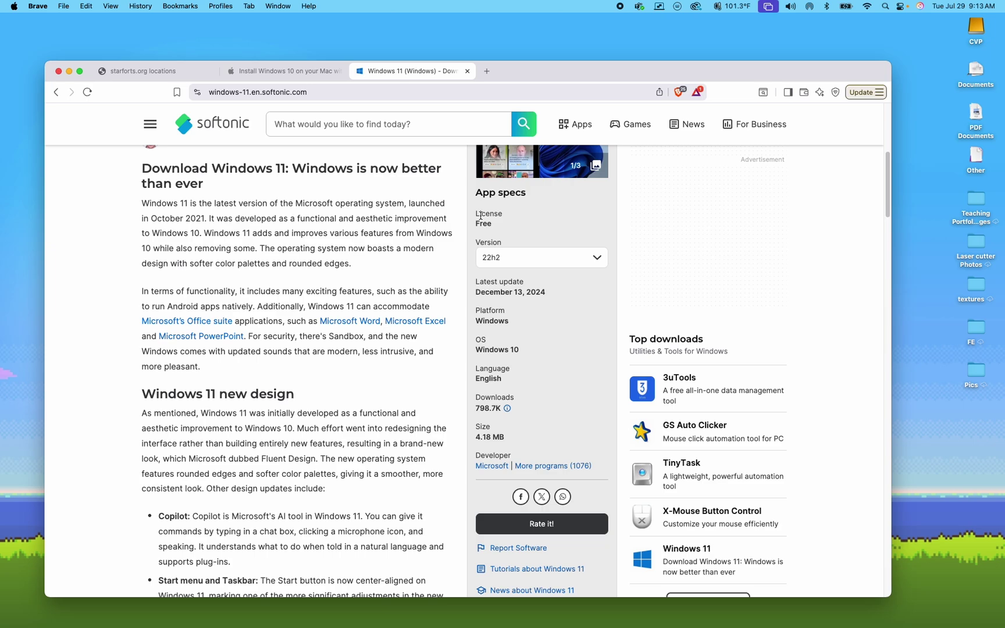
# Step: Minimize Brave, close the Mac info window, and launch the CVP WIN 11 VM
pyautogui.click(69, 71)
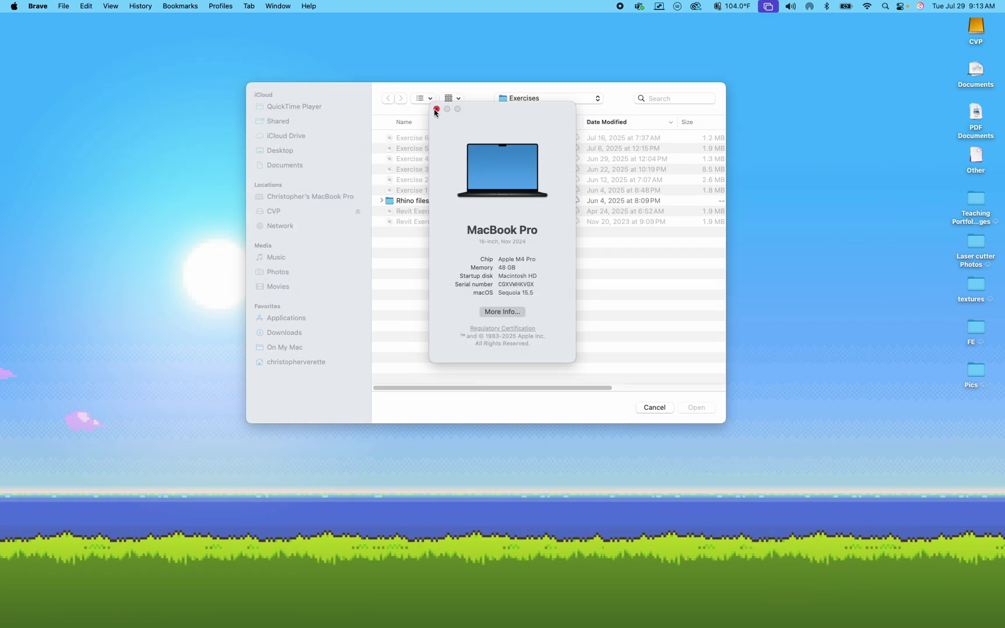
pyautogui.click(435, 102)
pyautogui.moveTo(517, 625)
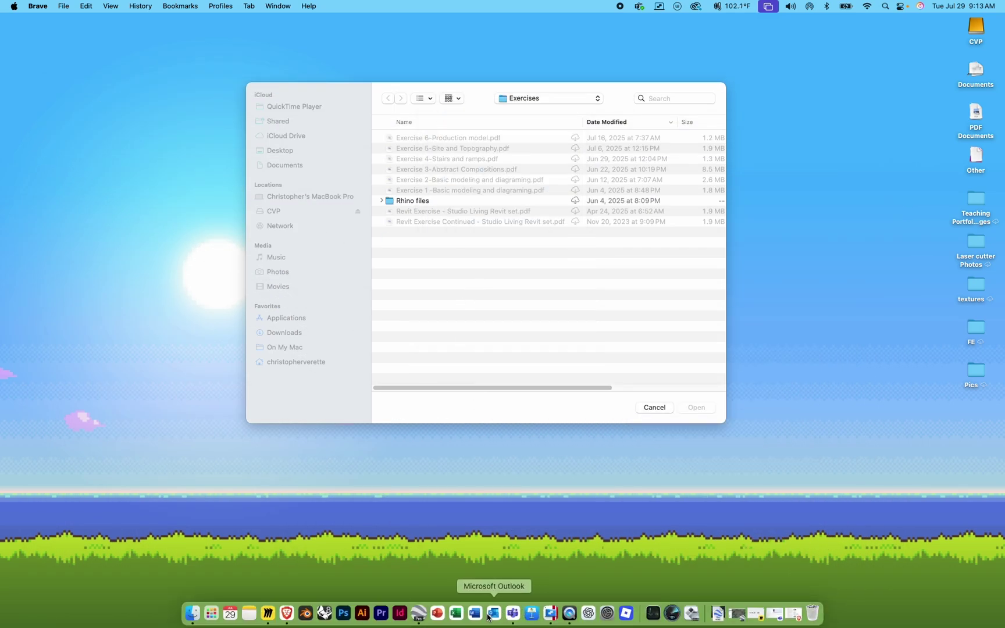
pyautogui.click(551, 618)
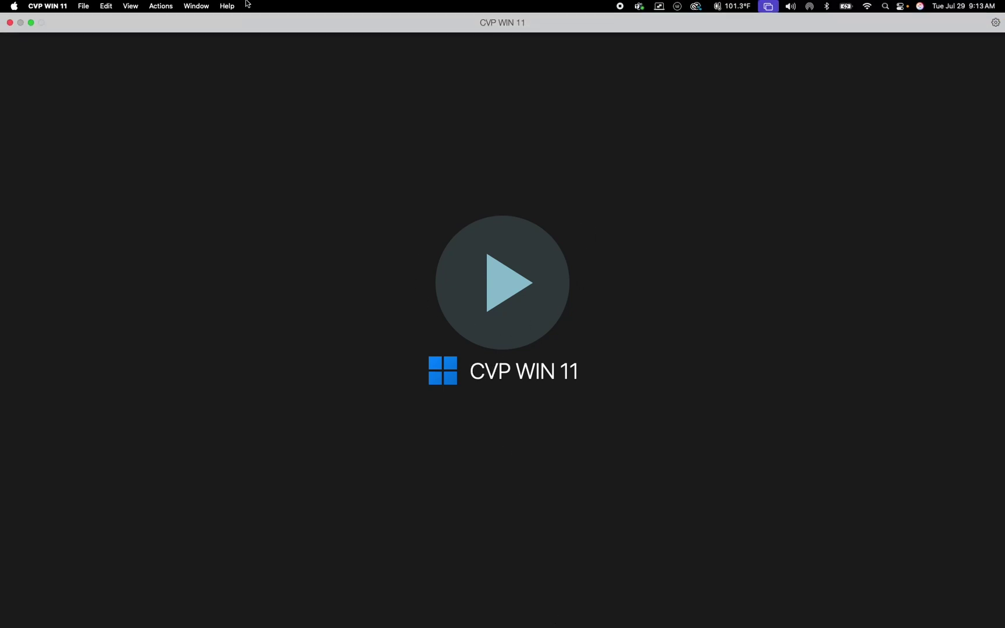
# Step: Review the VM configuration, keeping 6 processors, 20 GB memory, default graphics and the 256 GB disk
pyautogui.click(161, 6)
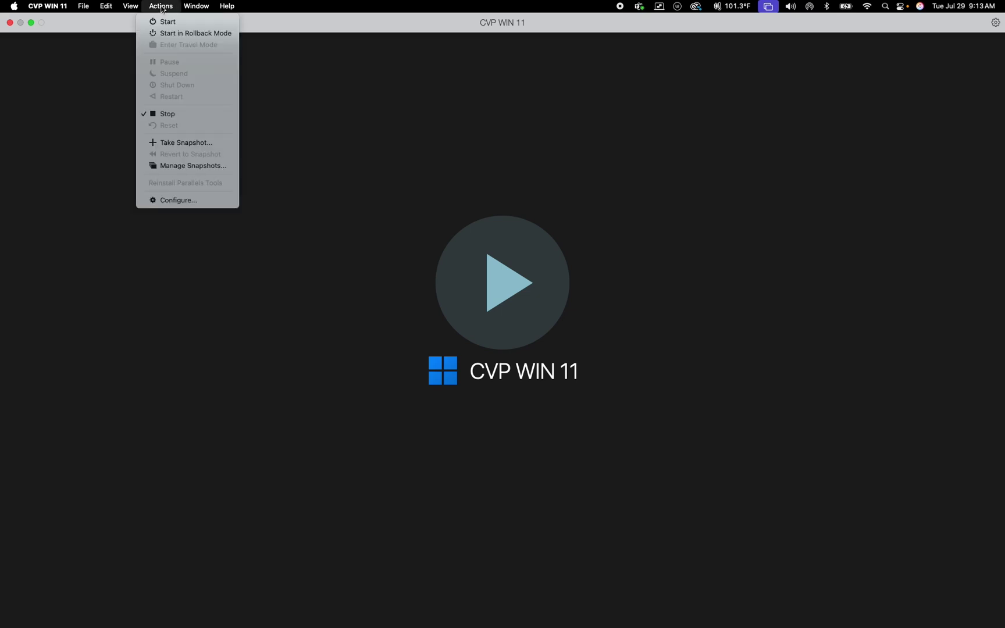
pyautogui.click(178, 201)
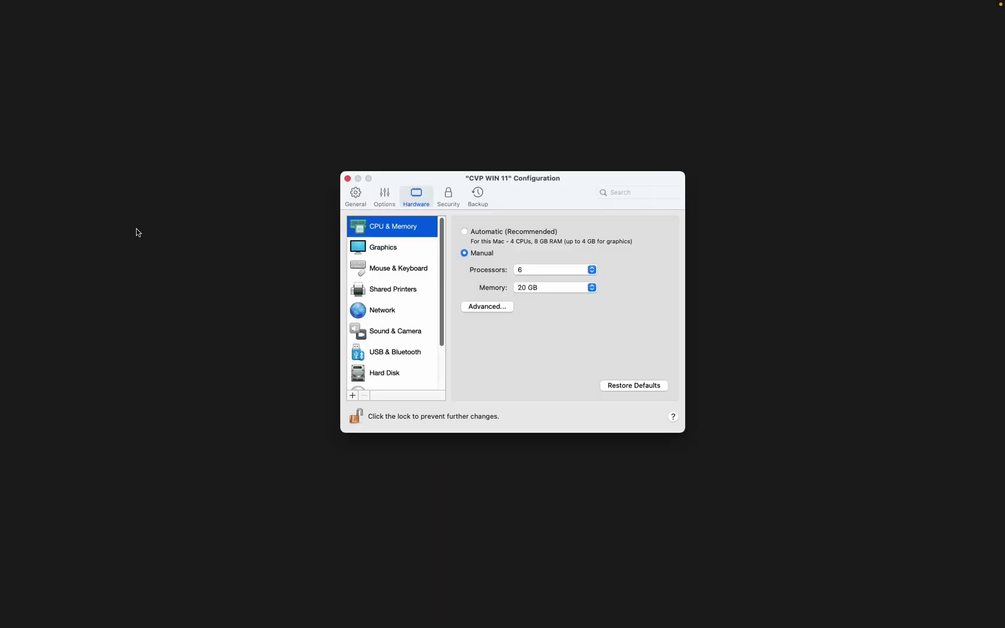
pyautogui.click(531, 272)
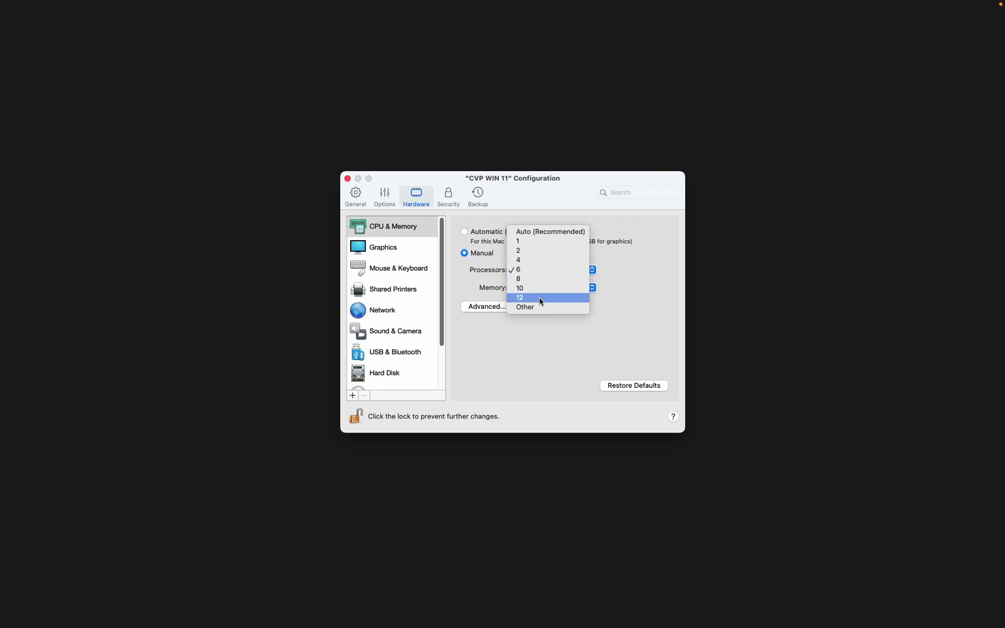
pyautogui.click(651, 269)
pyautogui.click(593, 289)
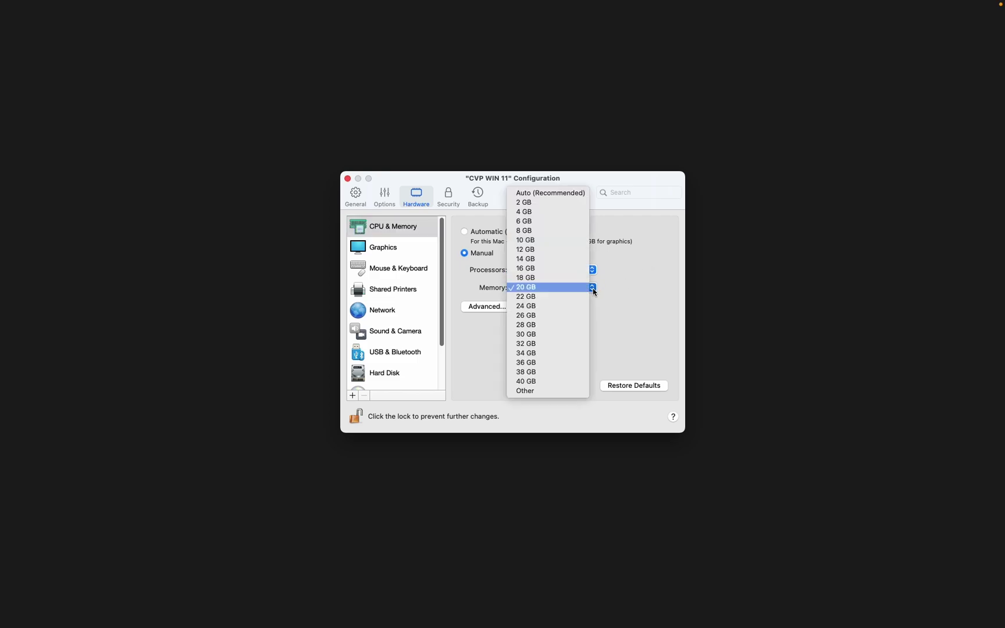
pyautogui.click(533, 289)
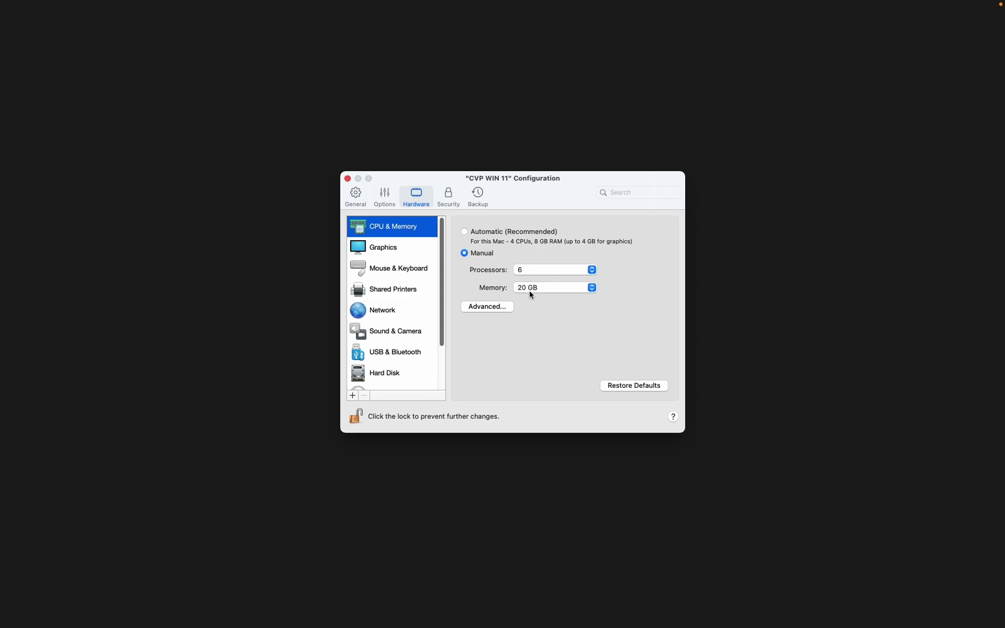
pyautogui.click(392, 251)
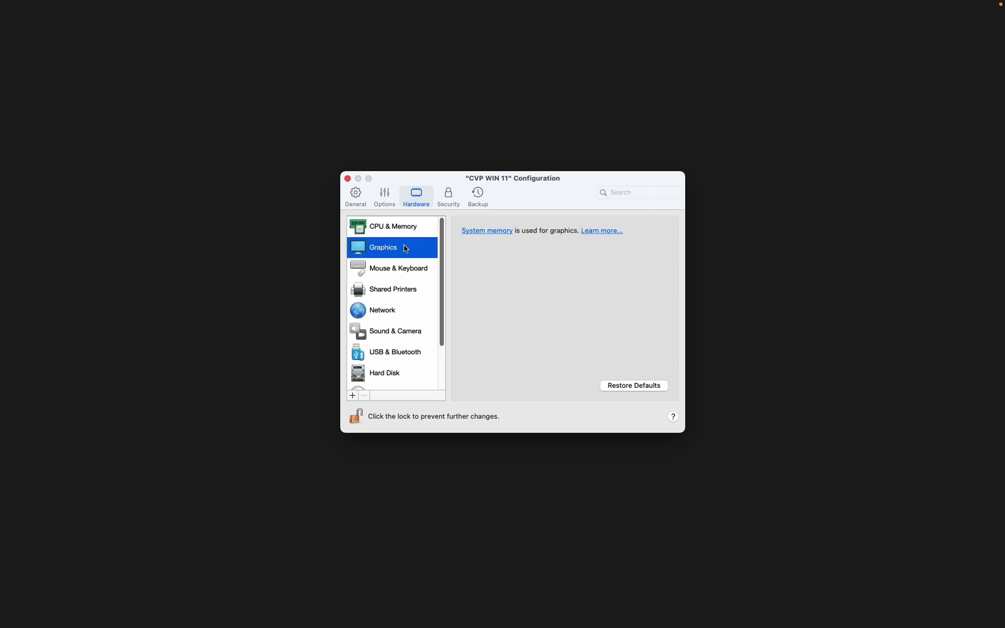
pyautogui.scroll(-3, 387, 279)
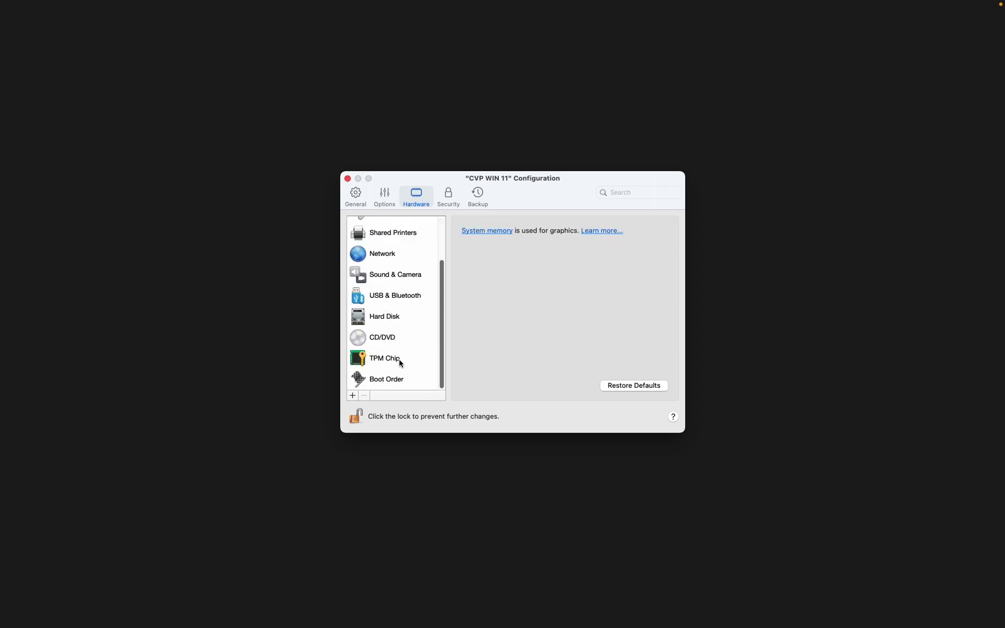
pyautogui.click(390, 316)
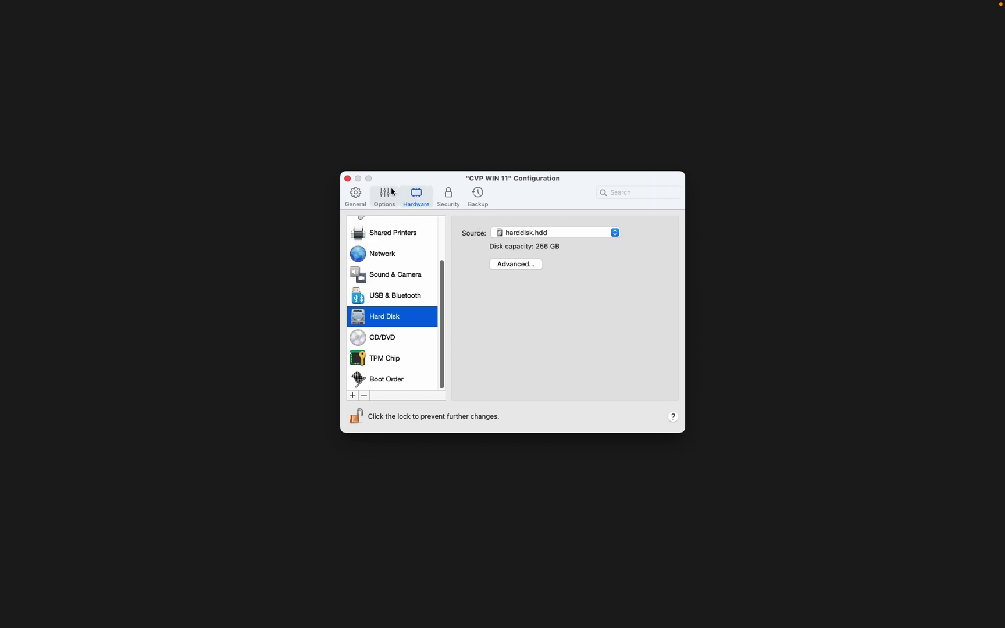
pyautogui.click(348, 179)
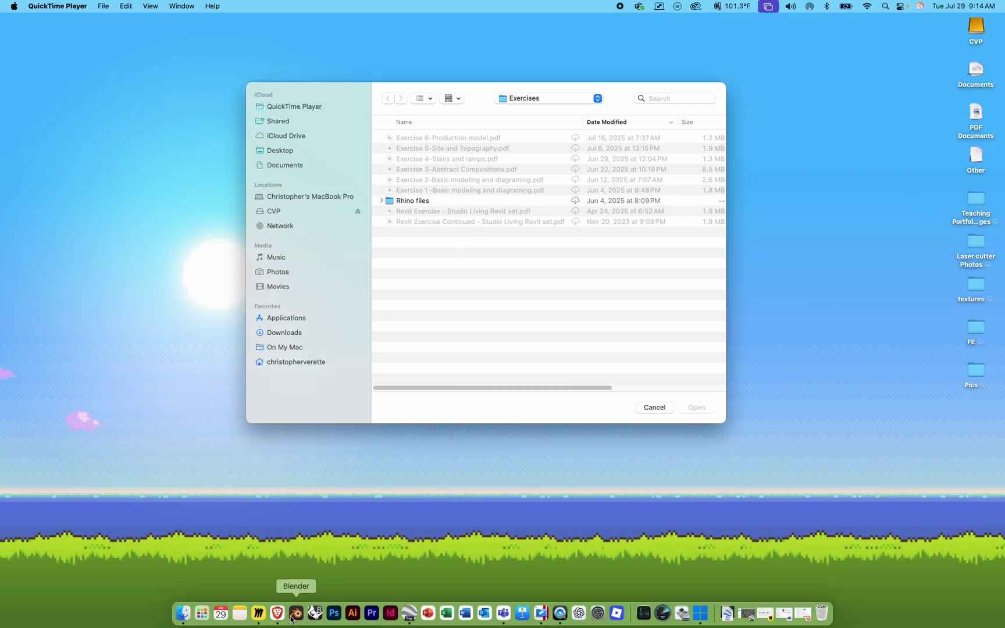
# Step: Go back to the search results and search for 'windows 11 arm download'
pyautogui.click(284, 620)
pyautogui.scroll(6, 325, 151)
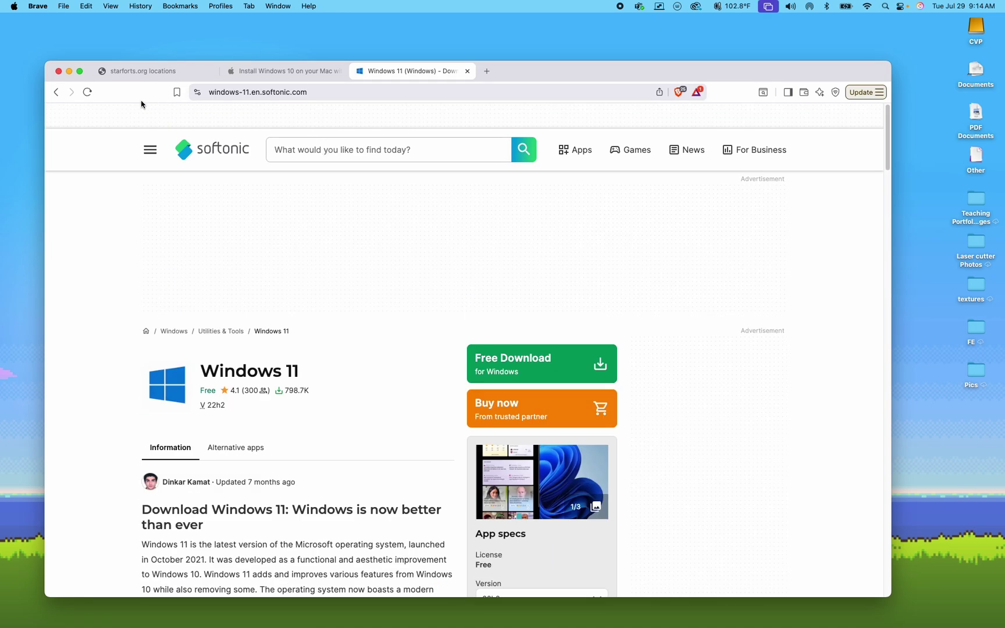
pyautogui.click(57, 92)
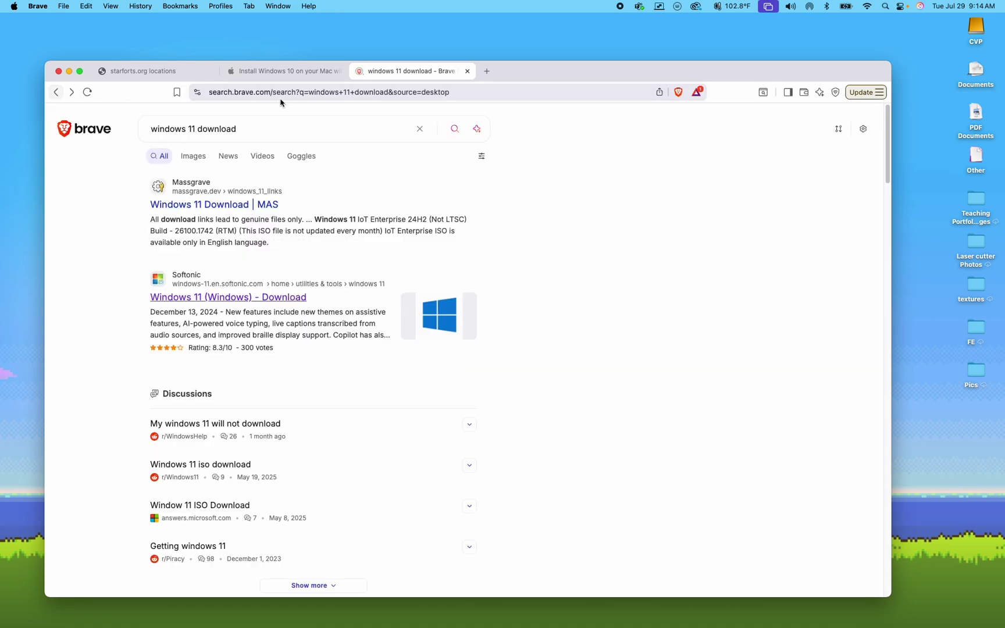
pyautogui.click(273, 130)
pyautogui.click(197, 130)
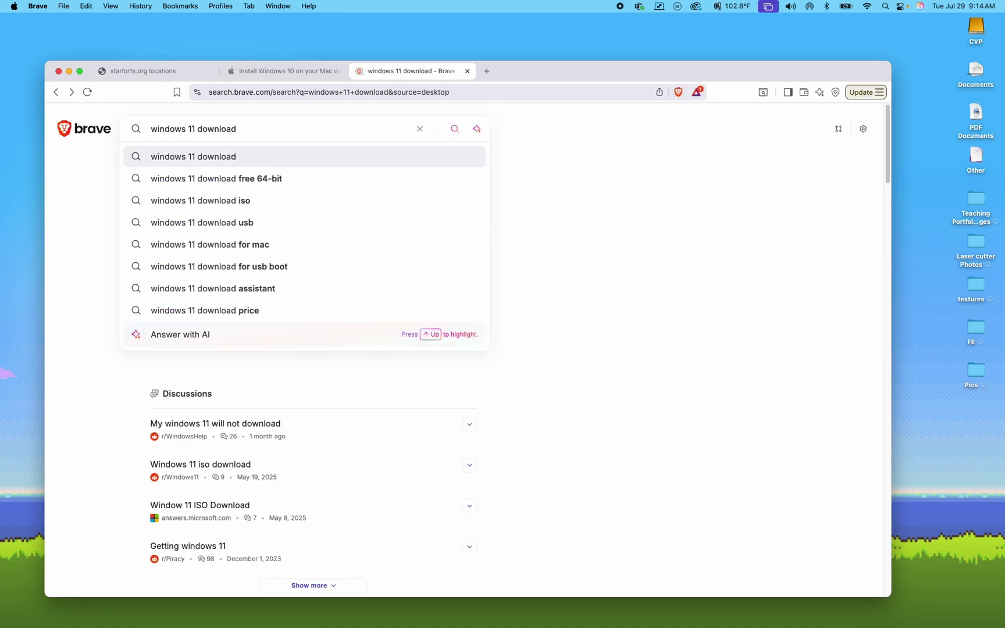
pyautogui.write('arm')
pyautogui.press('Return')
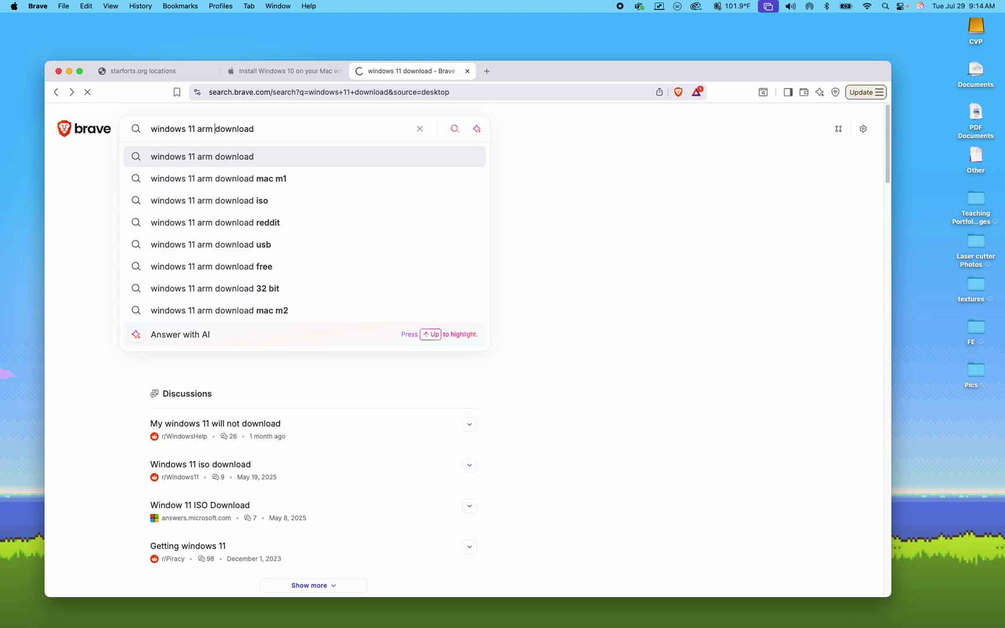
pyautogui.press('Return')
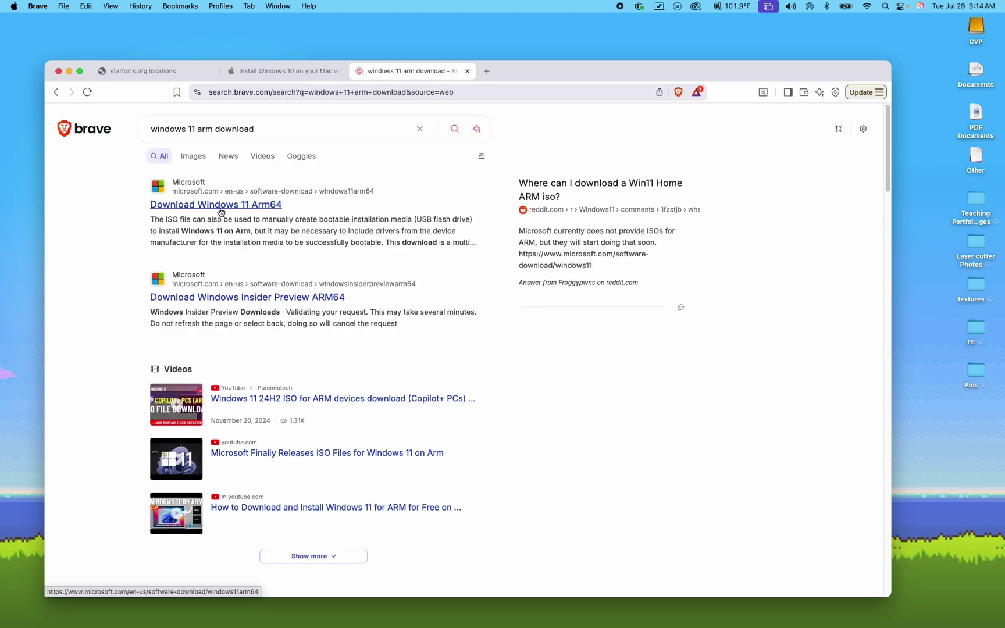
# Step: Open Microsoft's Windows 11 Arm download page and select the multi-edition Arm64 ISO
pyautogui.click(266, 209)
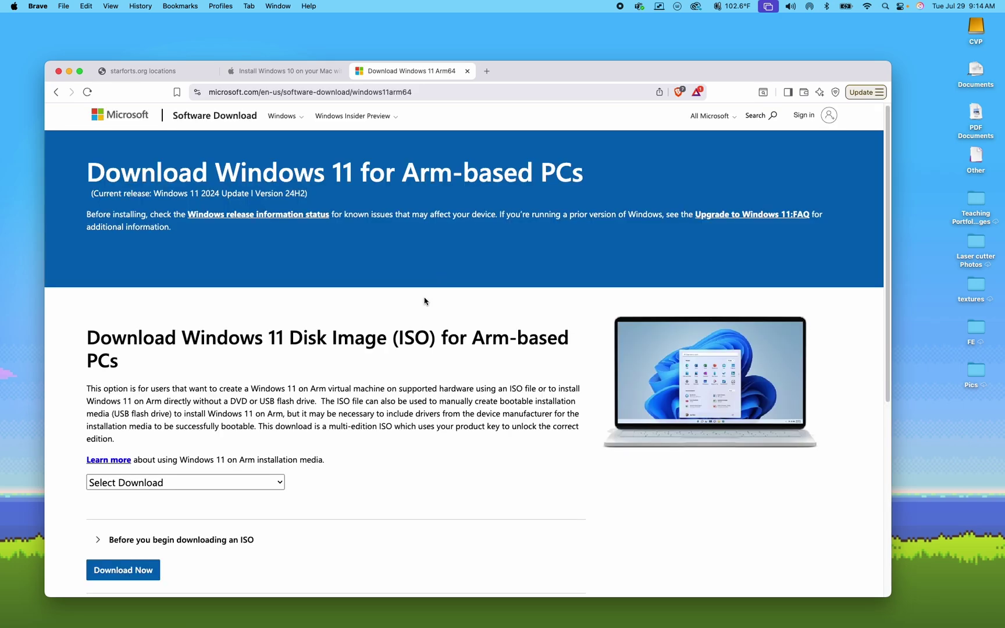
pyautogui.scroll(-3, 425, 301)
pyautogui.click(175, 377)
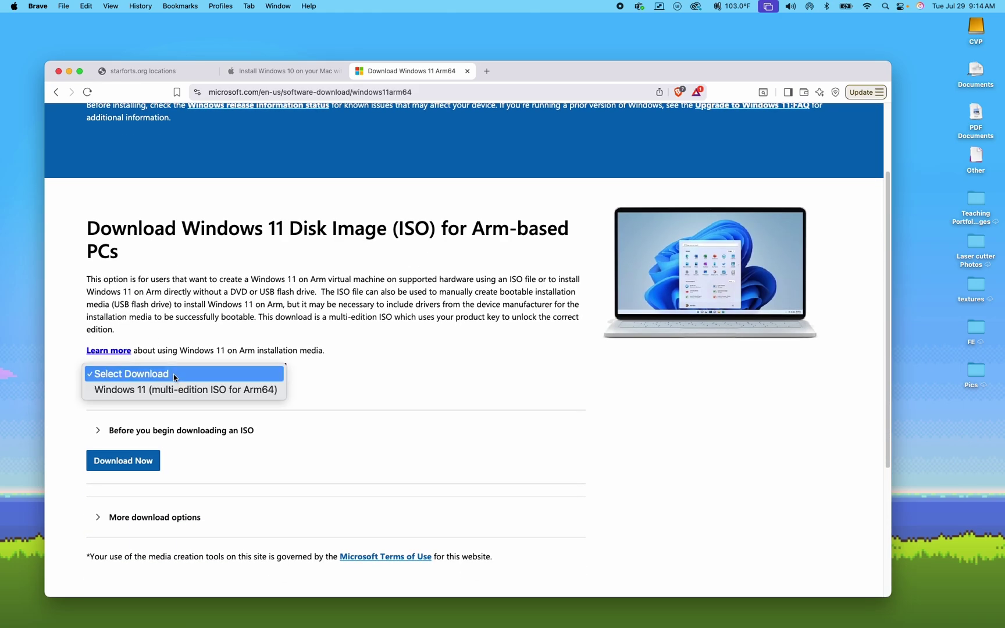
pyautogui.click(172, 390)
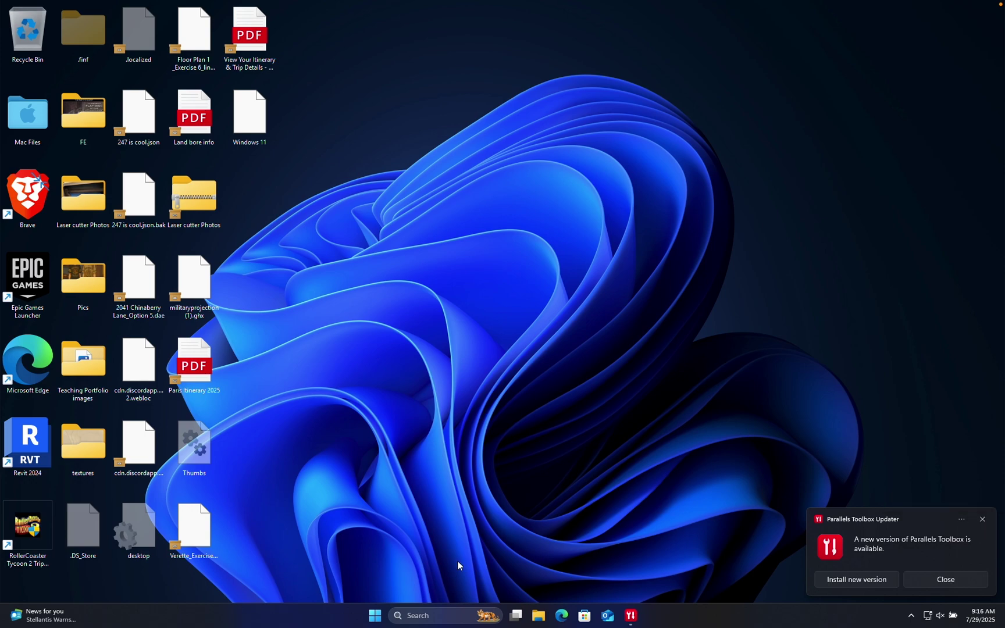
# Step: Glance at the Mac desktop's ISO page, then return to the full-screen Windows 11 VM
pyautogui.hotkey('ctrl', 'Left')
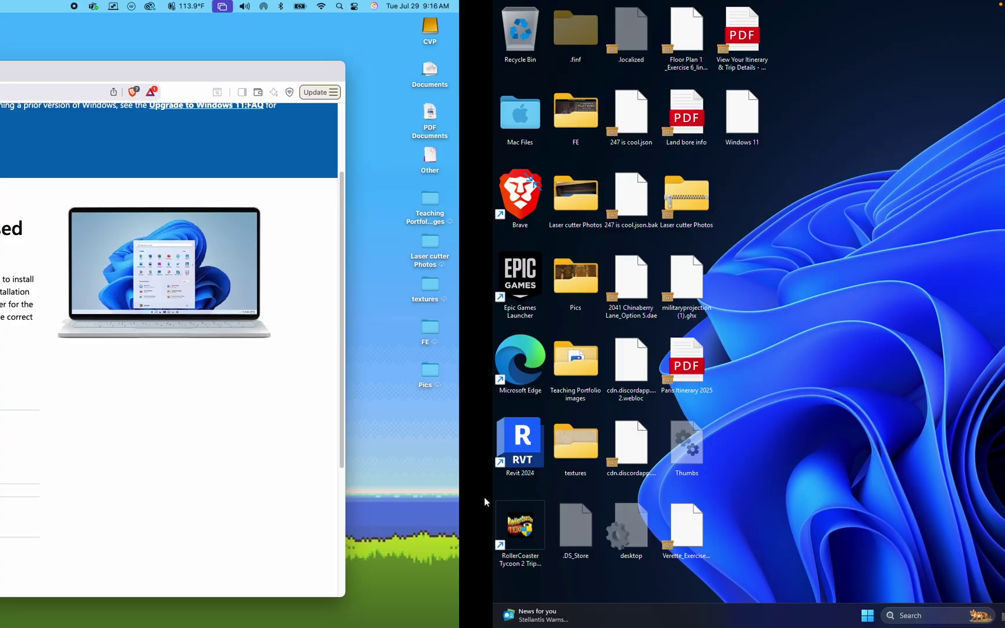
pyautogui.hotkey('ctrl', 'Right')
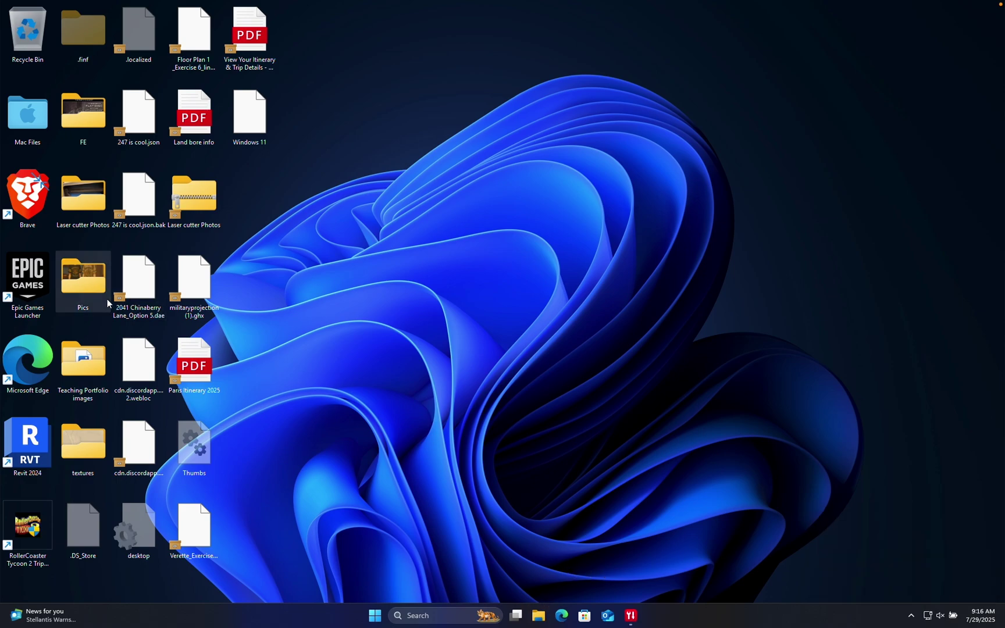
# Step: Launch Brave in Windows, search 'revit 2026 student', and open Autodesk's Student Access education page
pyautogui.doubleClick(42, 207)
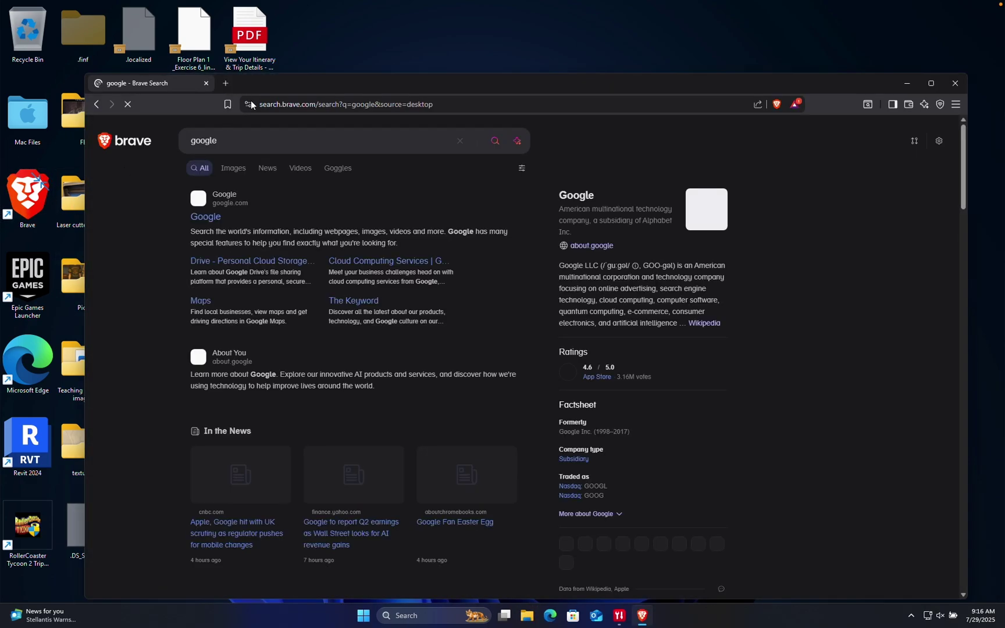
pyautogui.moveTo(270, 81); pyautogui.dragTo(253, 54)
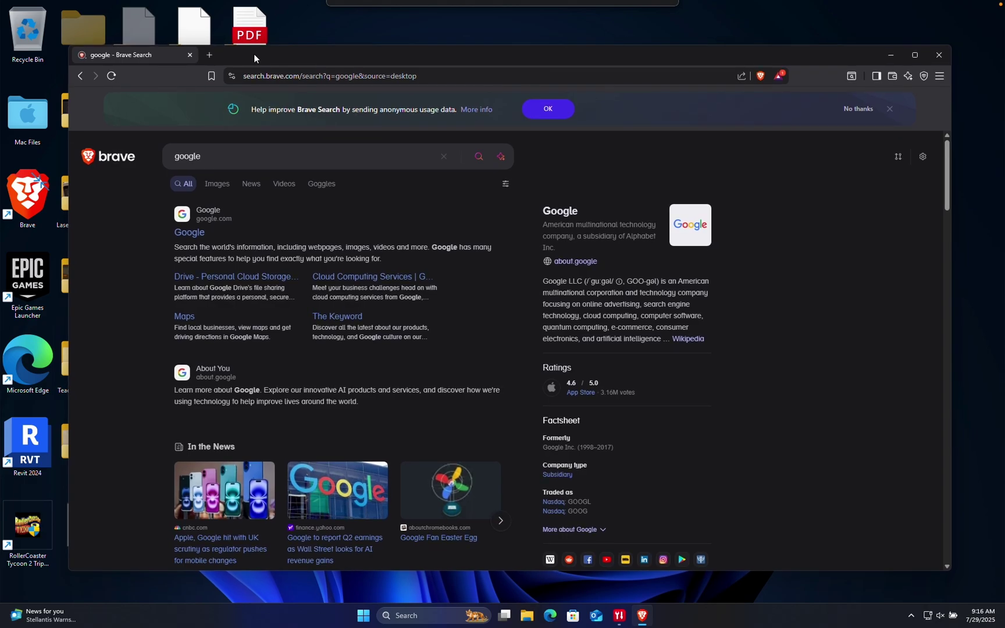
pyautogui.click(322, 76)
pyautogui.click(280, 148)
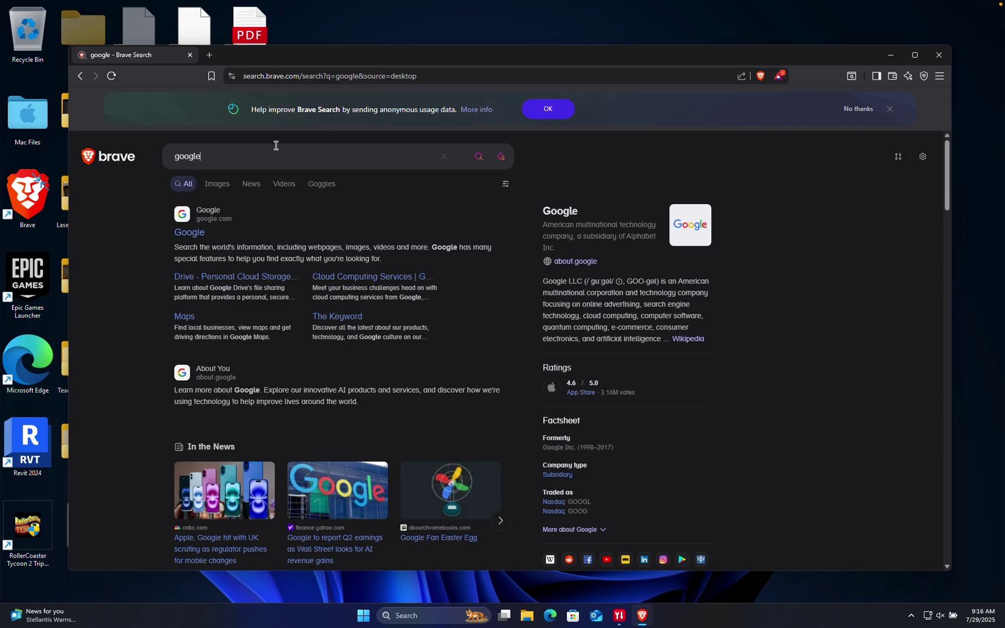
pyautogui.write('revi')
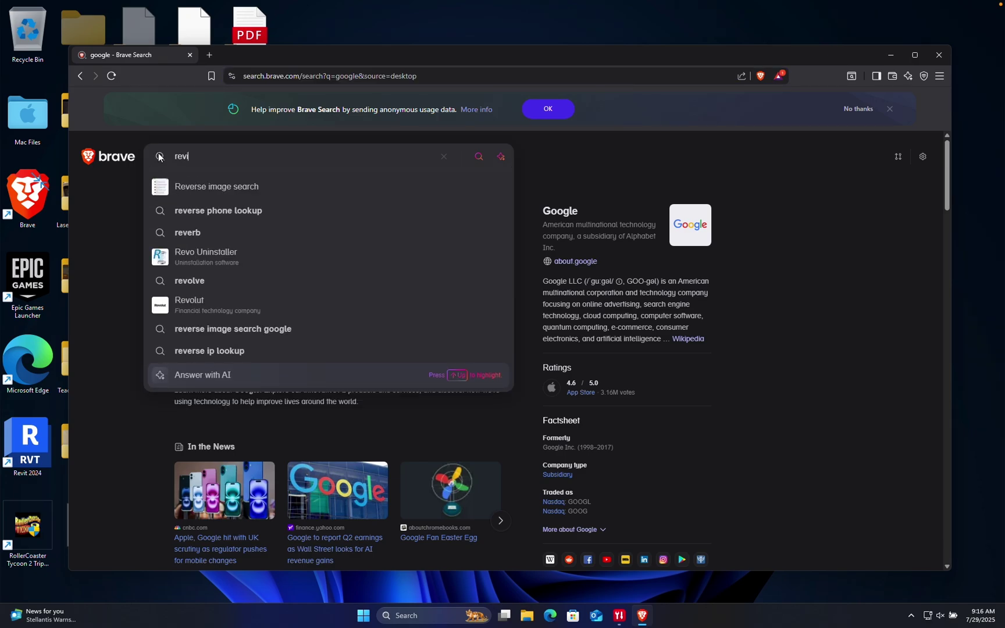
pyautogui.write('t 2026')
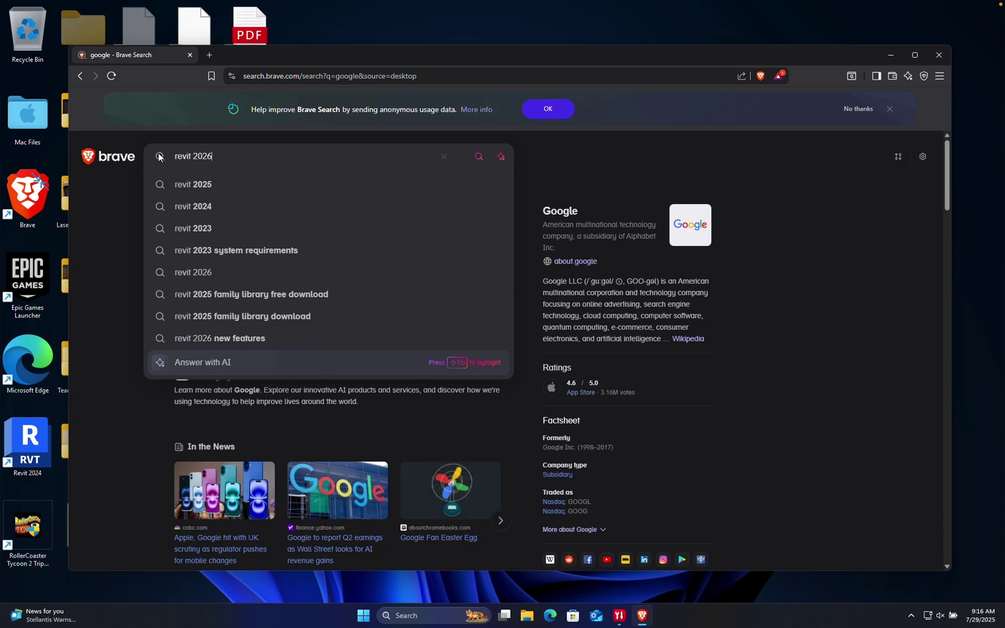
pyautogui.write(' student')
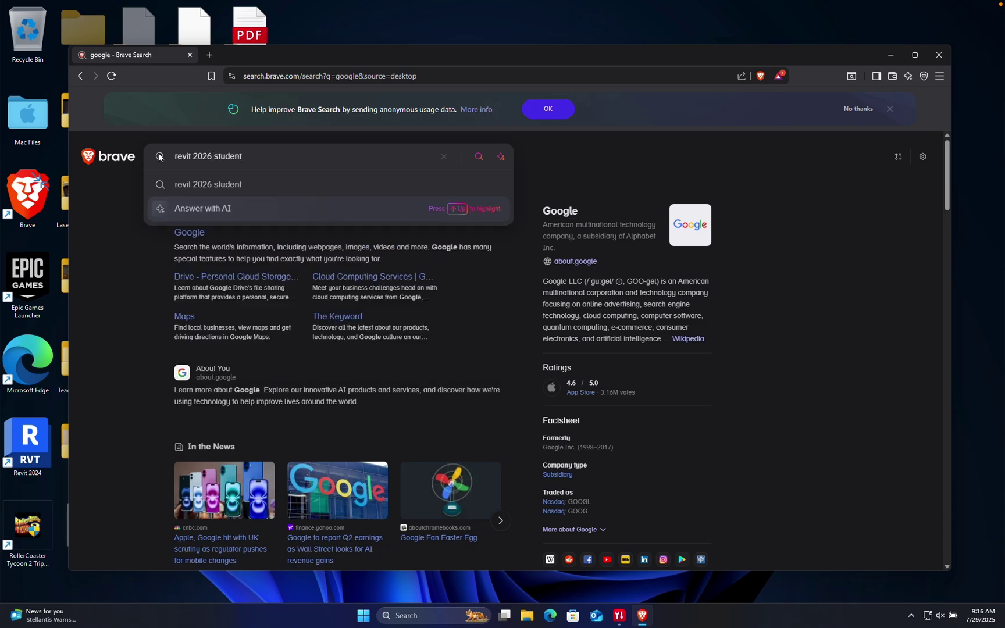
pyautogui.press('Return')
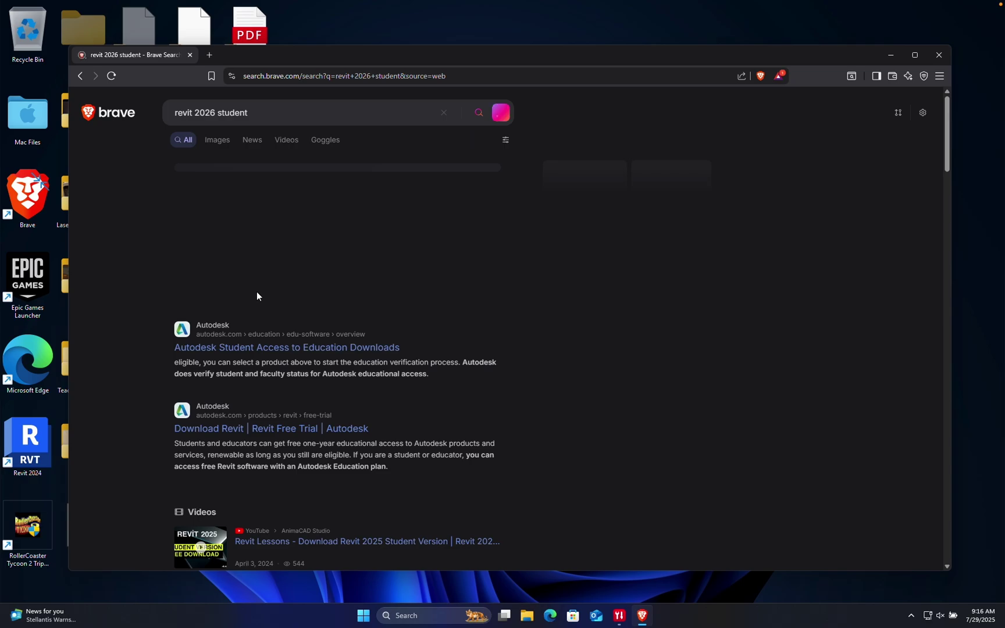
pyautogui.click(313, 354)
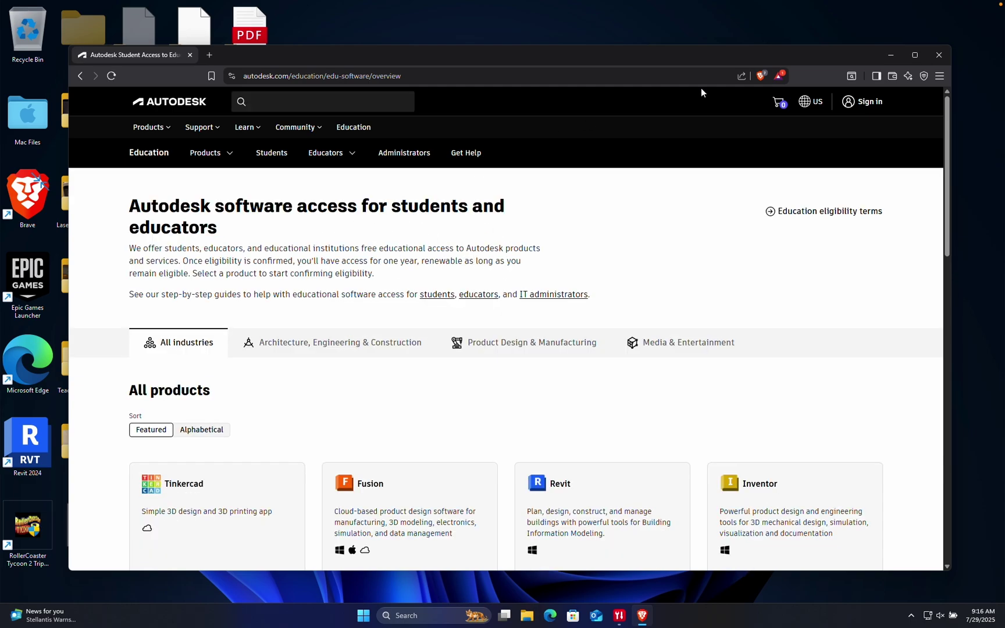
# Step: Sign in to Autodesk using the saved school e-mail and password
pyautogui.click(869, 103)
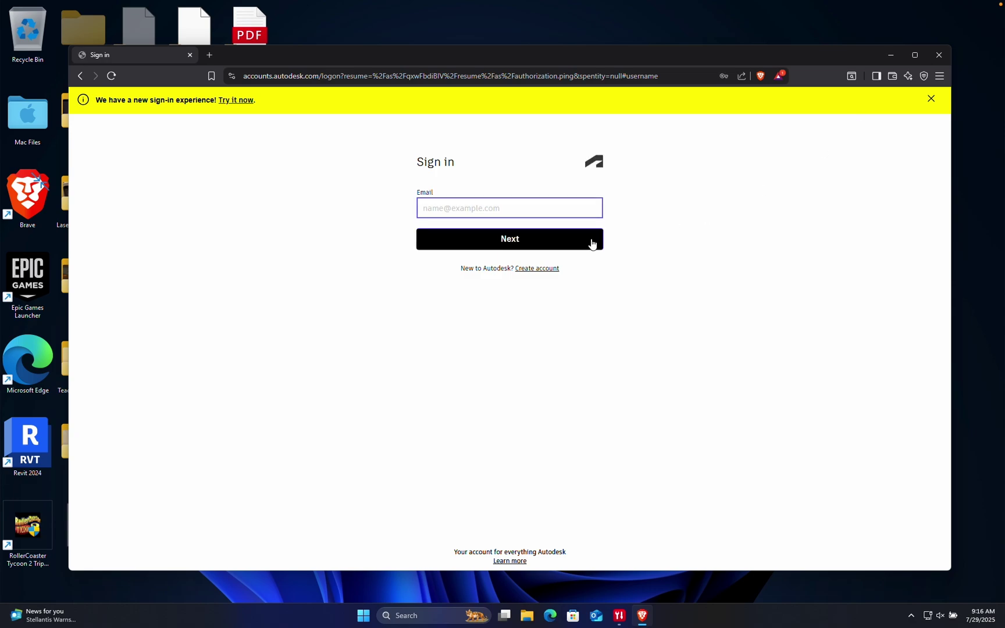
pyautogui.click(518, 208)
pyautogui.click(513, 239)
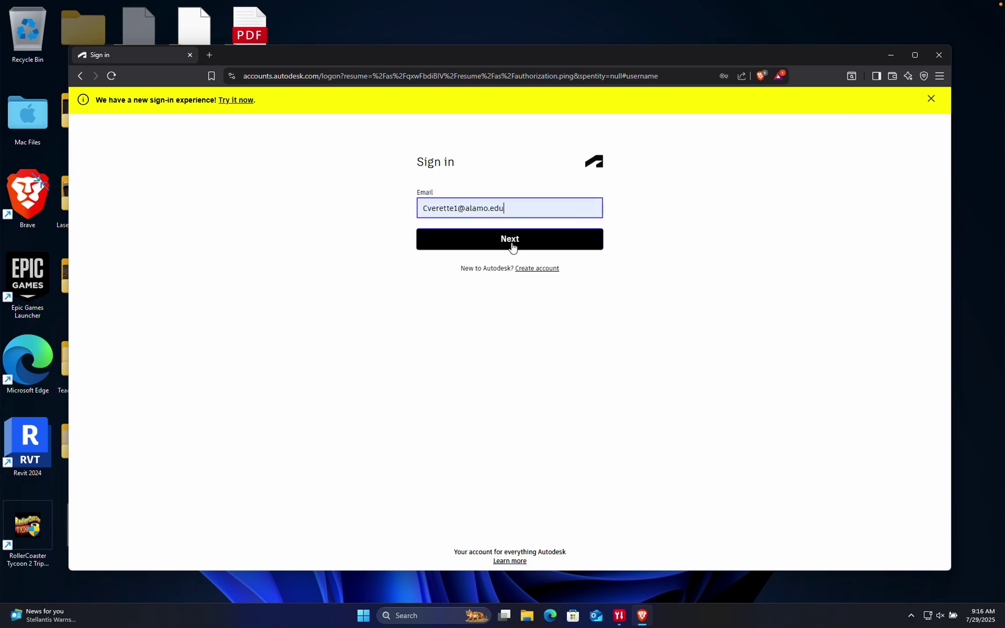
pyautogui.click(512, 245)
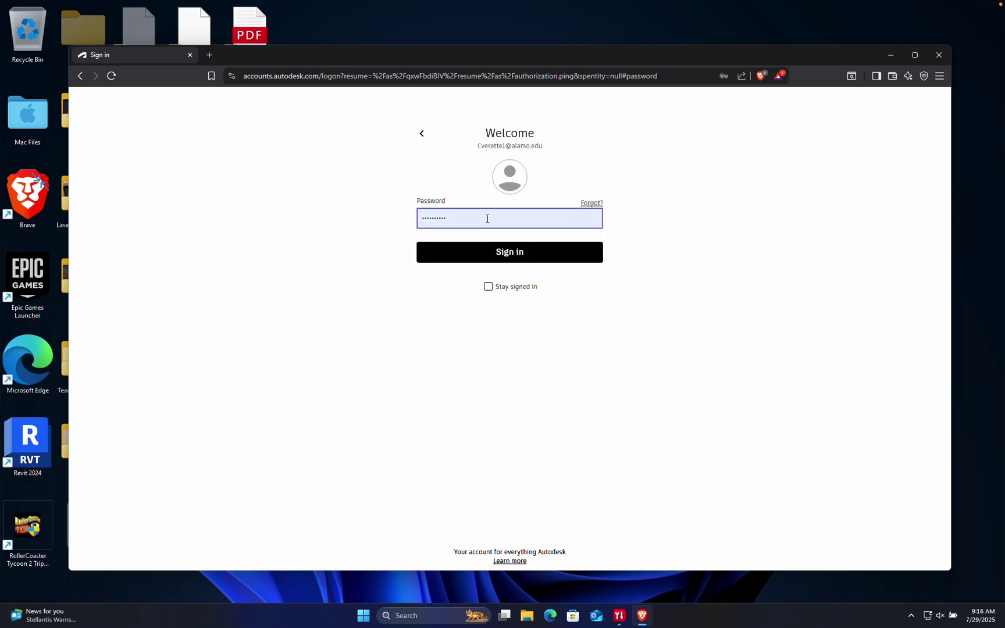
pyautogui.click(487, 218)
pyautogui.click(448, 258)
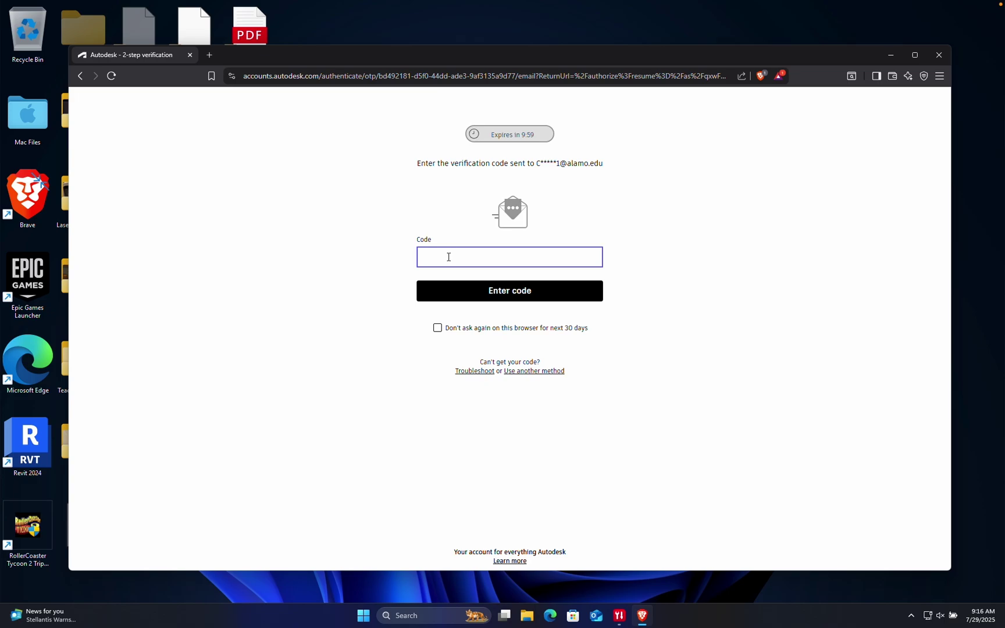
# Step: Copy the code from Autodesk's one-time passcode email in Outlook and return to Windows
pyautogui.hotkey('ctrl', 'Left')
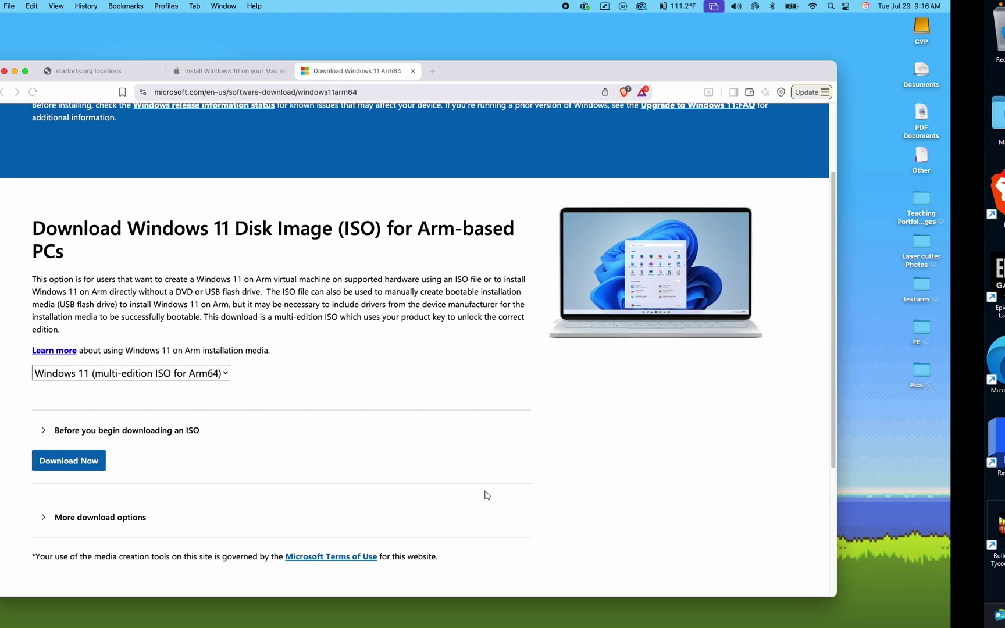
pyautogui.moveTo(512, 622)
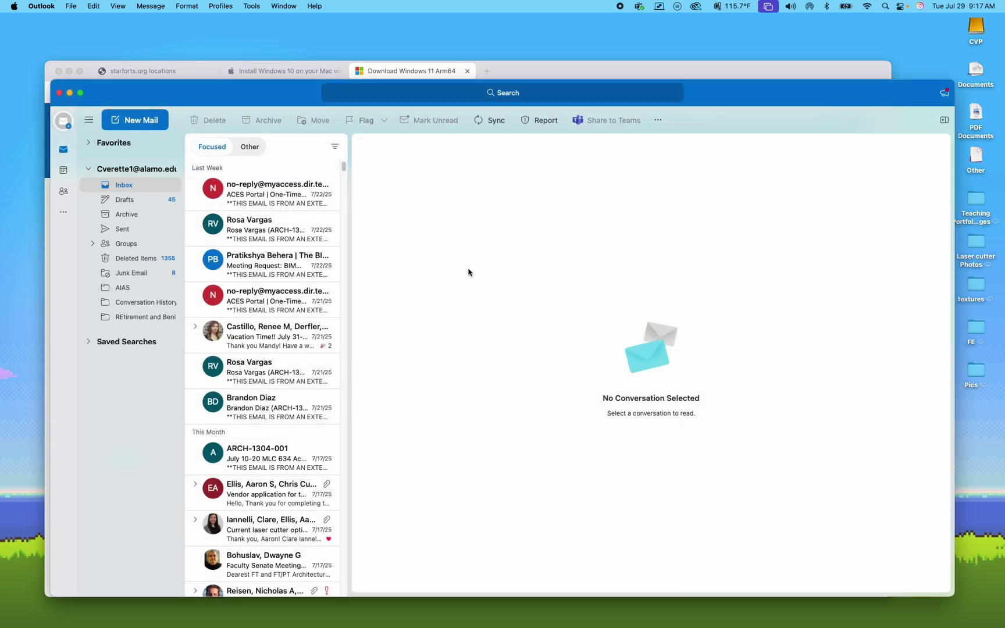
pyautogui.click(260, 194)
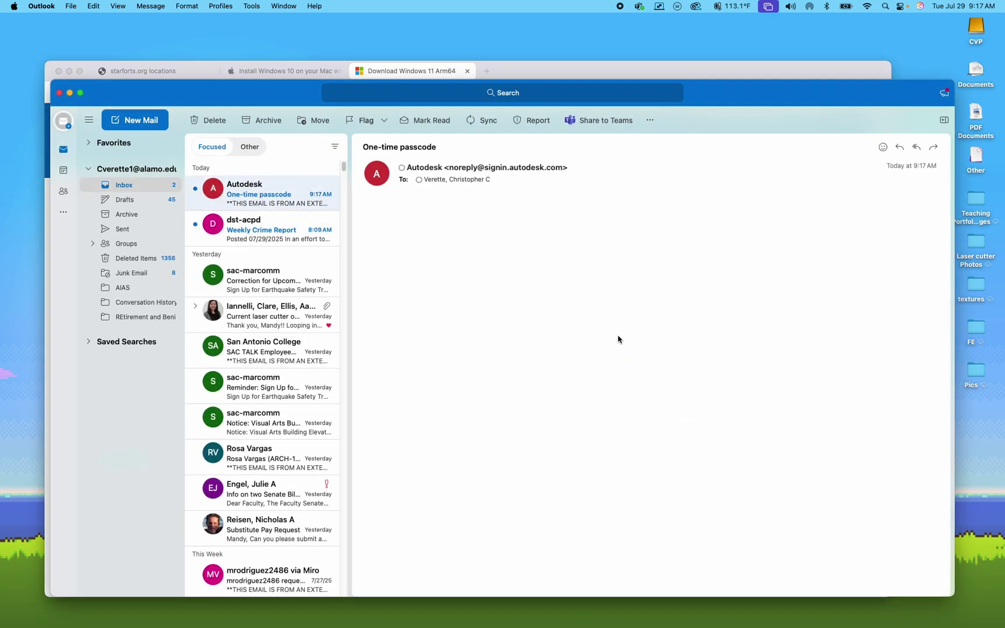
pyautogui.moveTo(514, 486); pyautogui.dragTo(431, 496)
pyautogui.press('super+c')
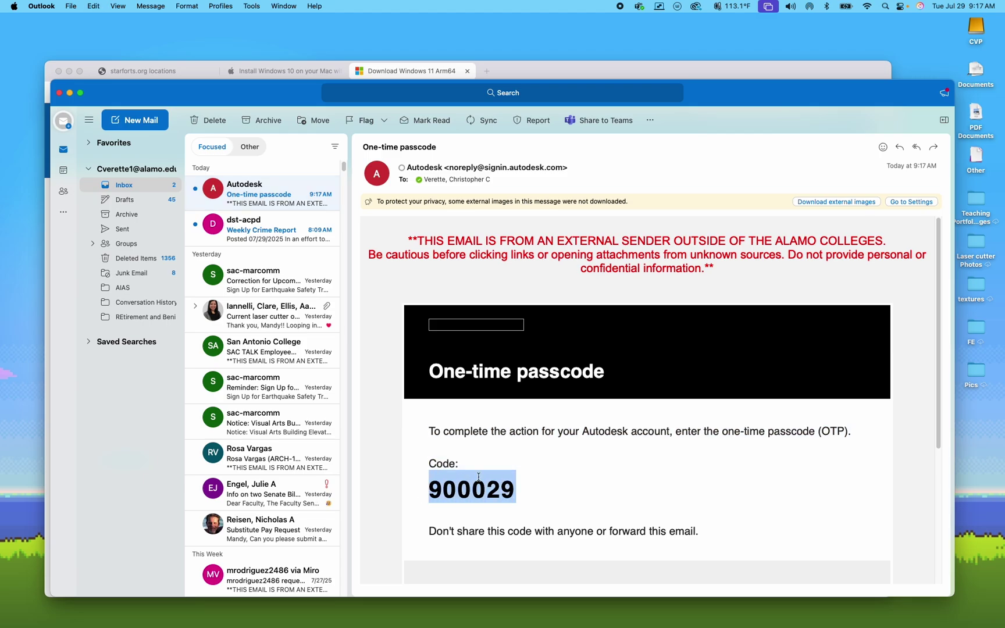
pyautogui.press('super+Tab')
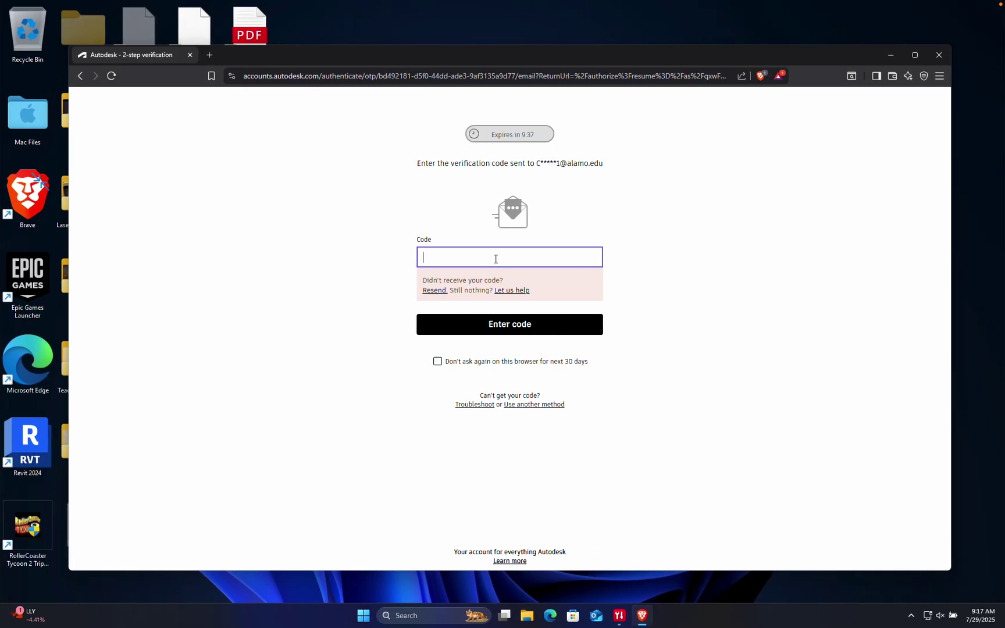
# Step: Paste the emailed code, trust this browser, submit, and begin authenticator-app 2-step setup
pyautogui.hotkey('ctrl', 'v')
pyautogui.click(440, 361)
pyautogui.click(478, 332)
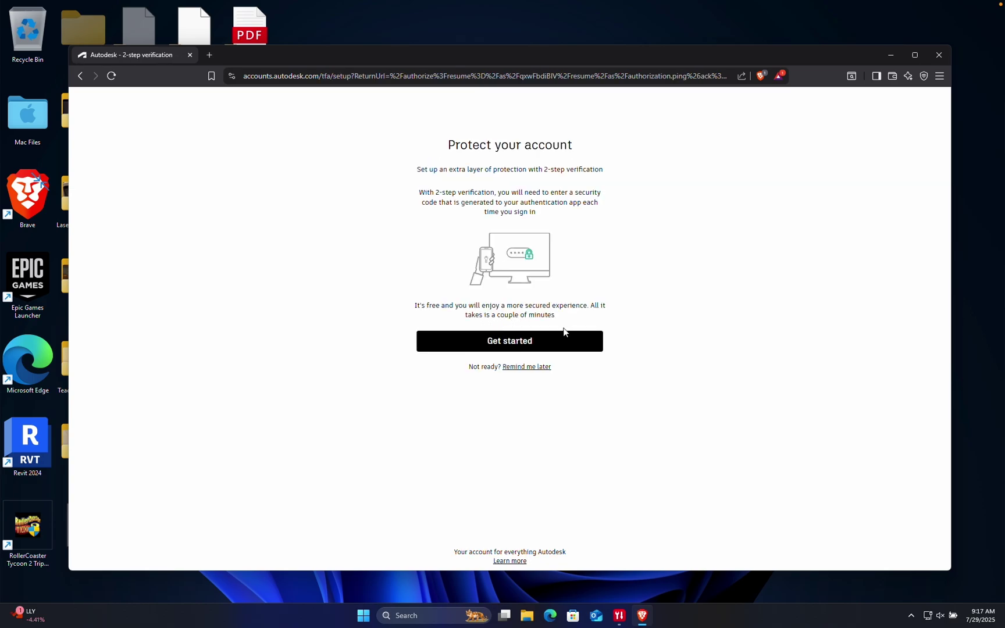
pyautogui.click(537, 348)
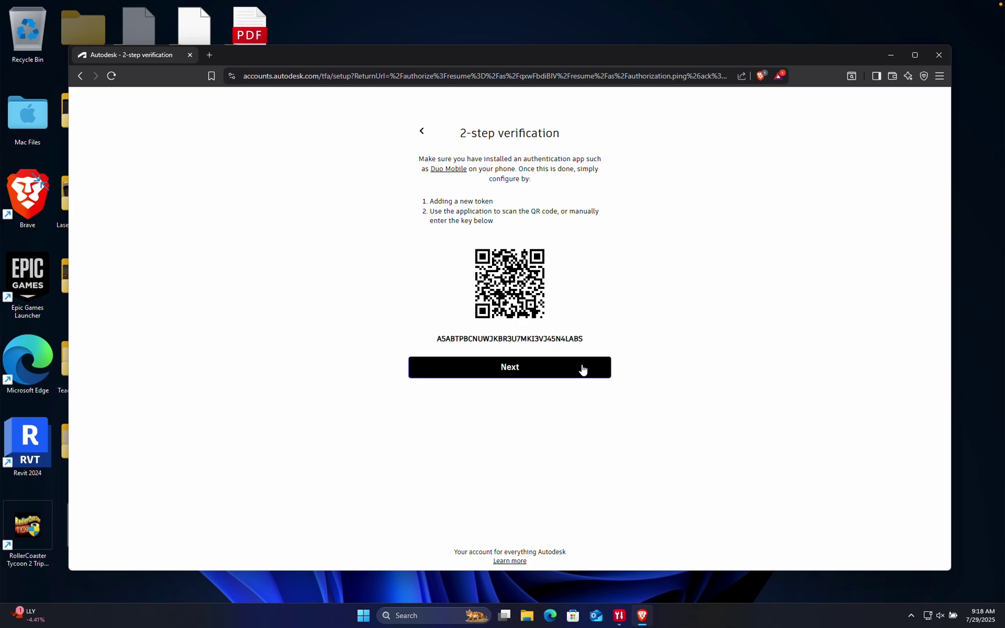
# Step: Rescan the QR code and confirm the authenticator app with its 6-digit passcode
pyautogui.click(582, 369)
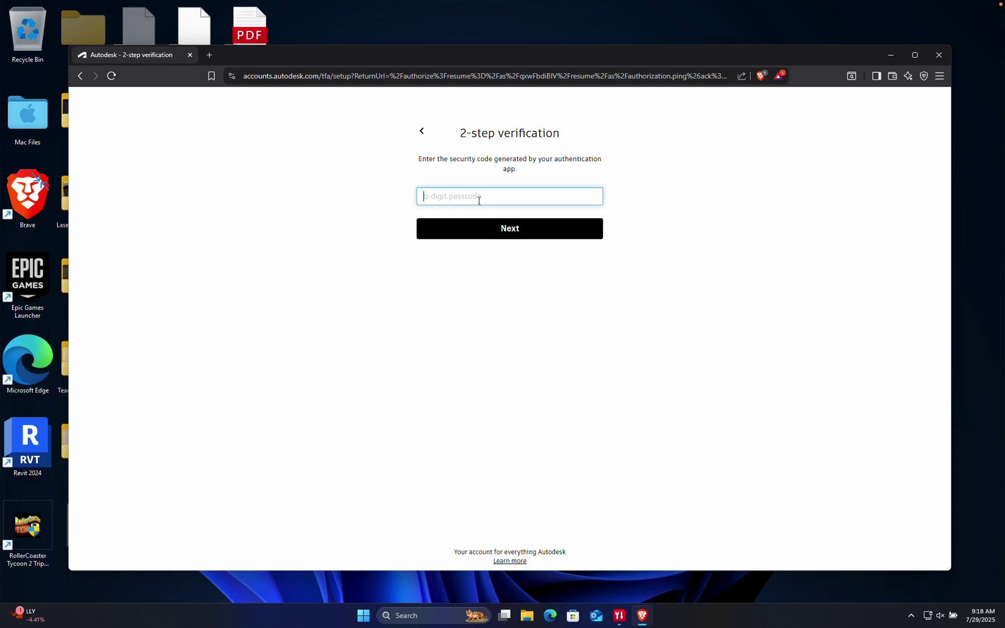
pyautogui.click(423, 133)
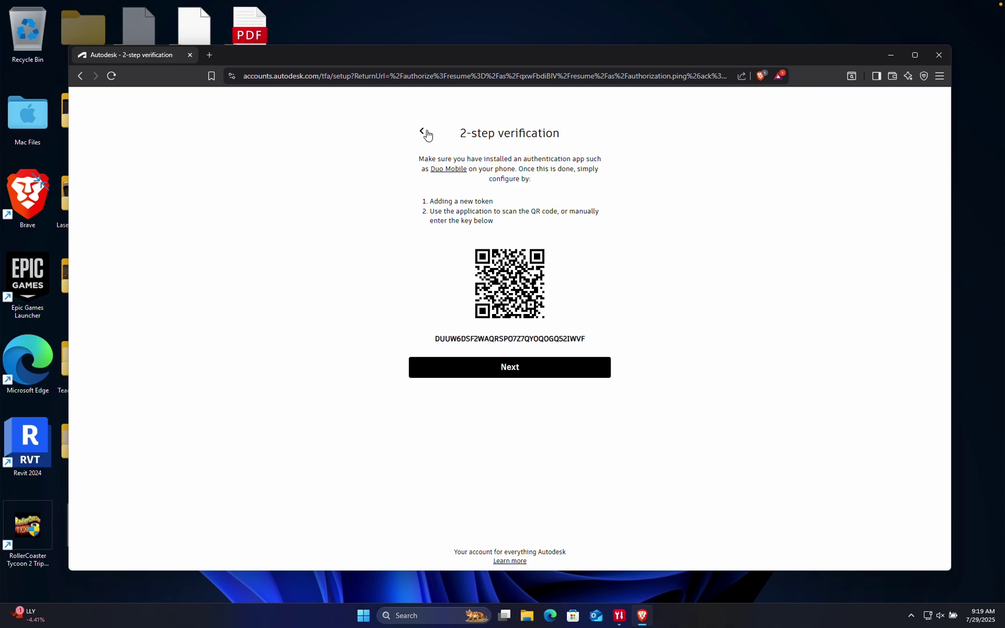
pyautogui.click(489, 364)
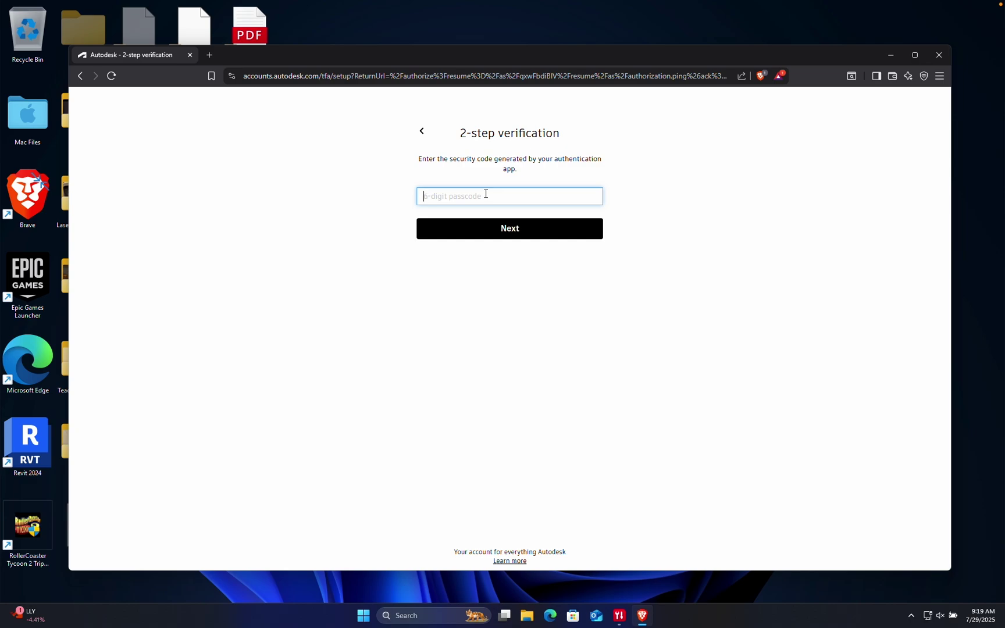
pyautogui.click(492, 232)
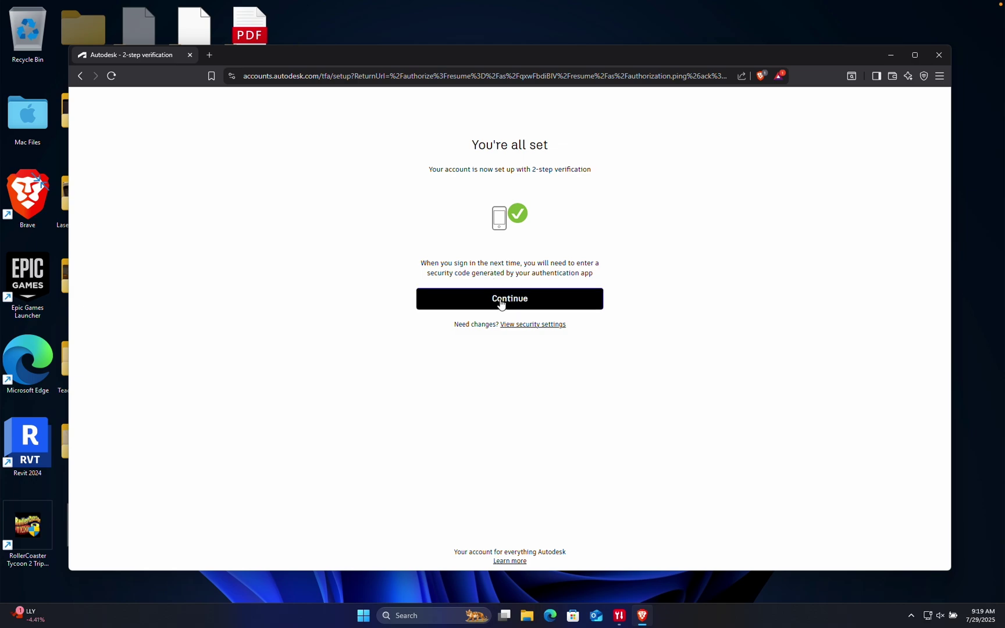
# Step: Pick Revit from the education products, choose the Student plan, and submit the request
pyautogui.click(501, 302)
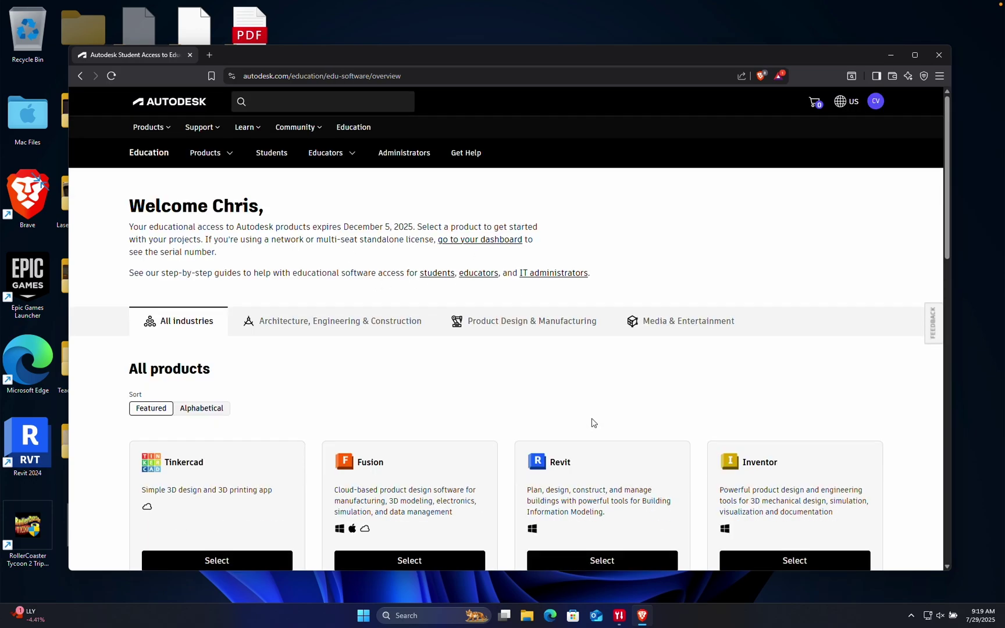
pyautogui.scroll(-3, 593, 422)
pyautogui.click(588, 306)
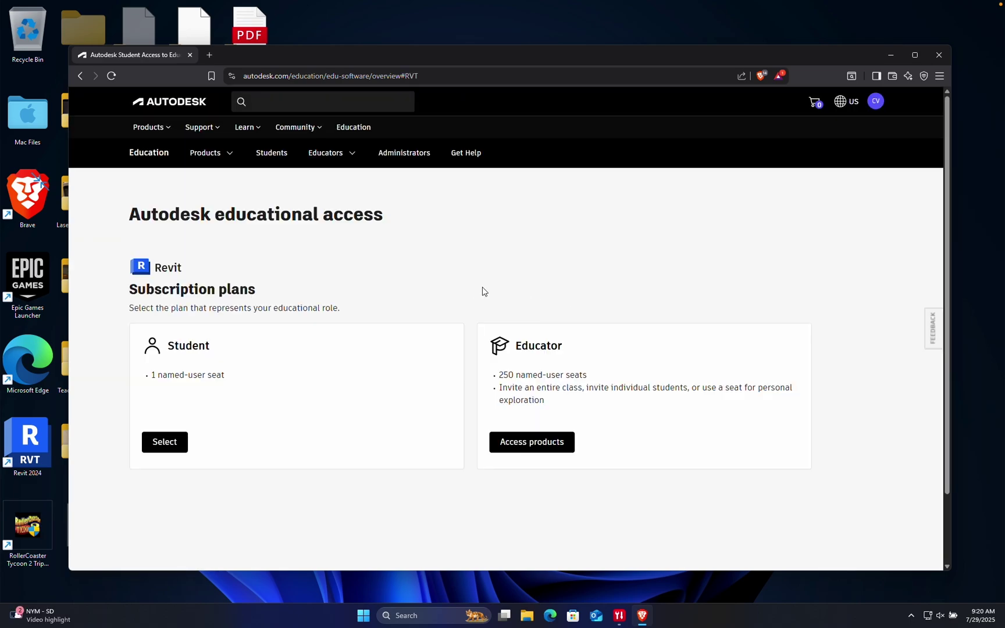
pyautogui.scroll(-1, 482, 292)
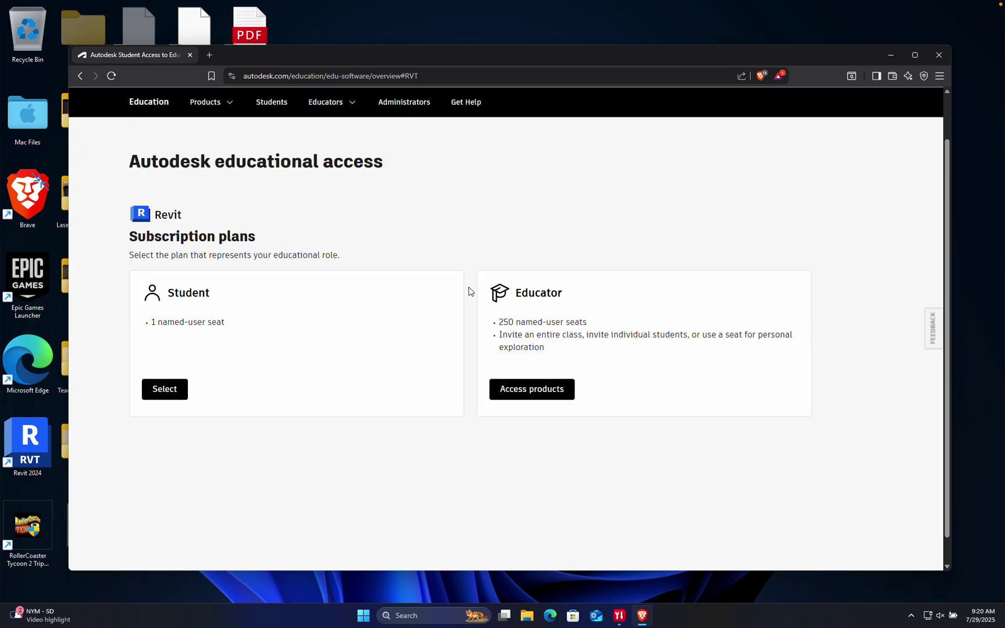
pyautogui.click(168, 394)
pyautogui.click(179, 393)
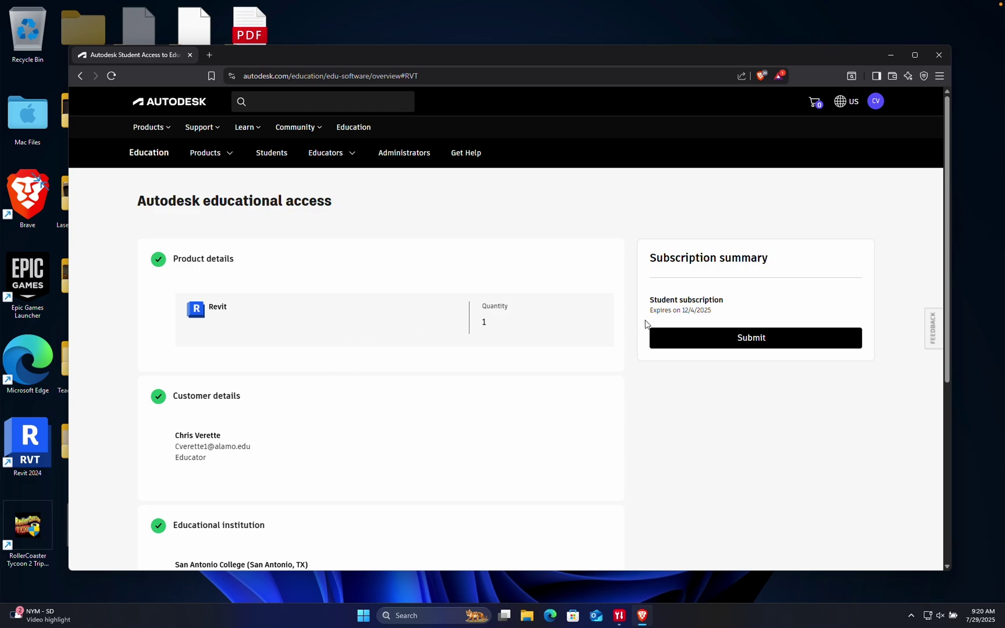
pyautogui.click(704, 338)
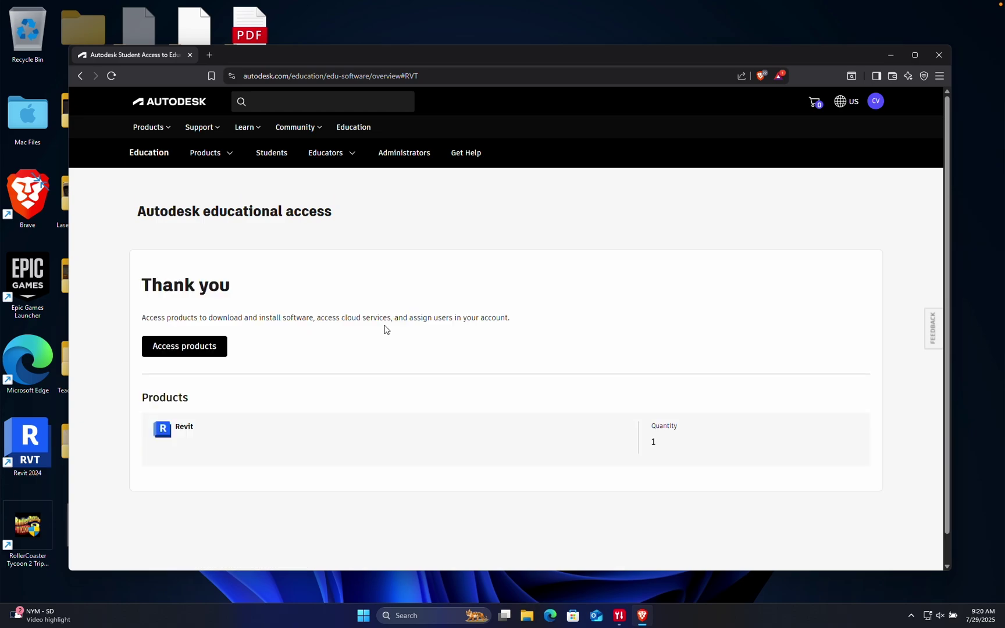
# Step: On the products page, keep English for Revit 2026 Win 64 and start Install
pyautogui.click(211, 356)
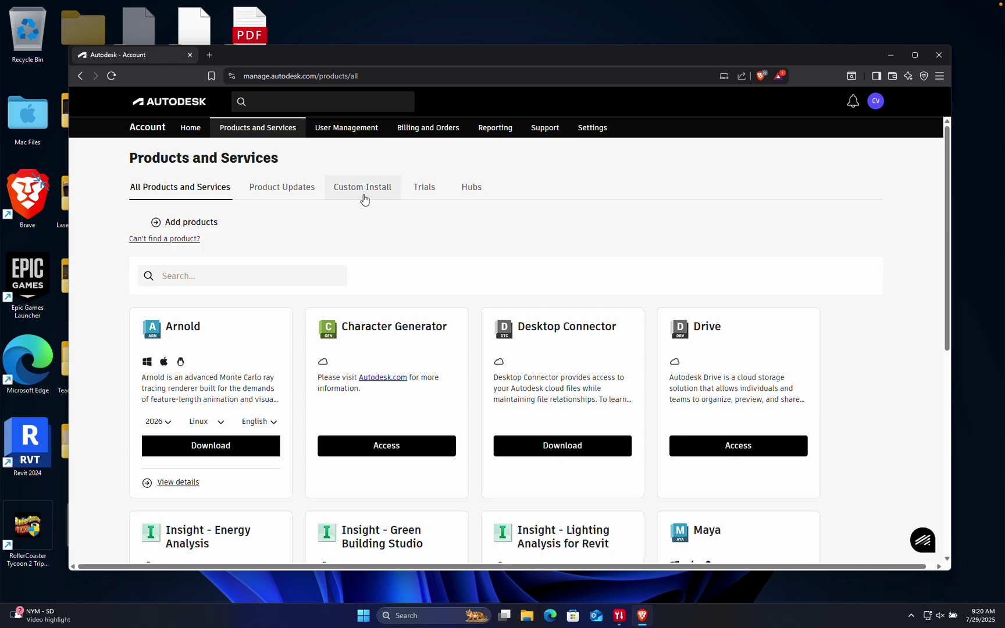
pyautogui.scroll(-6, 303, 234)
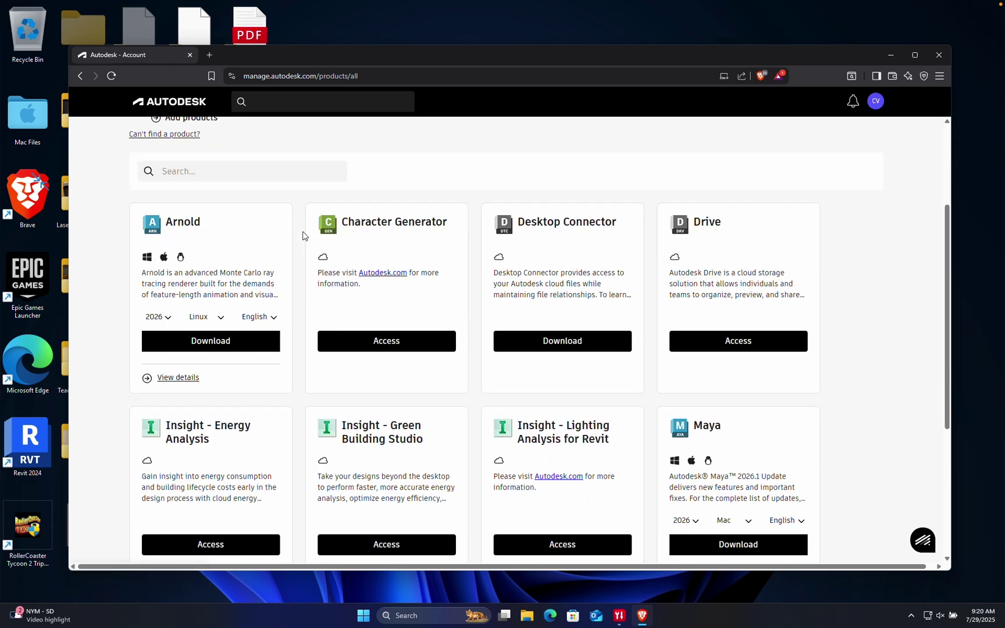
pyautogui.scroll(5, 400, 420)
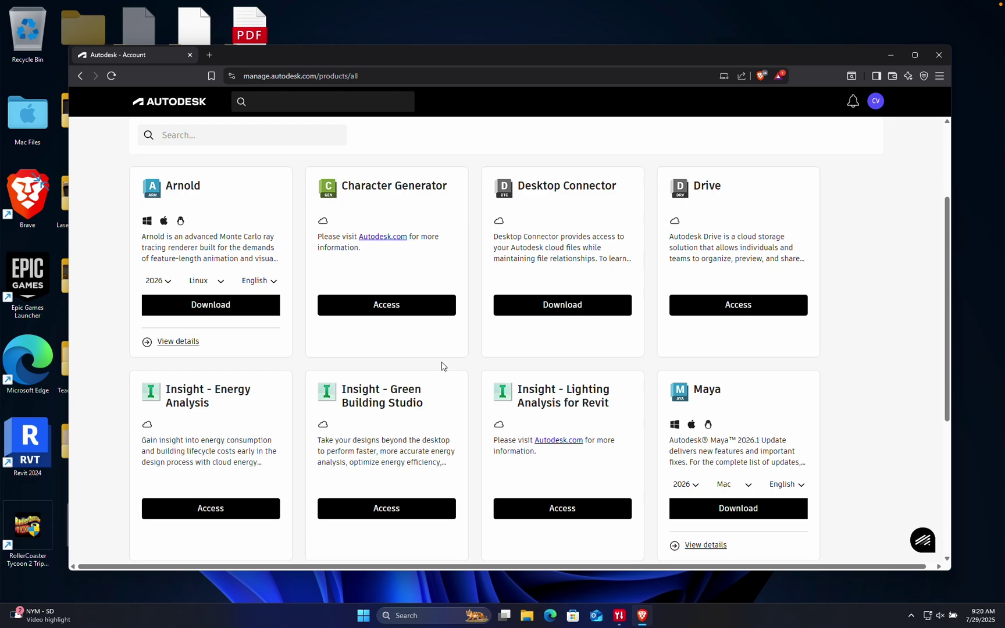
pyautogui.scroll(-5, 397, 360)
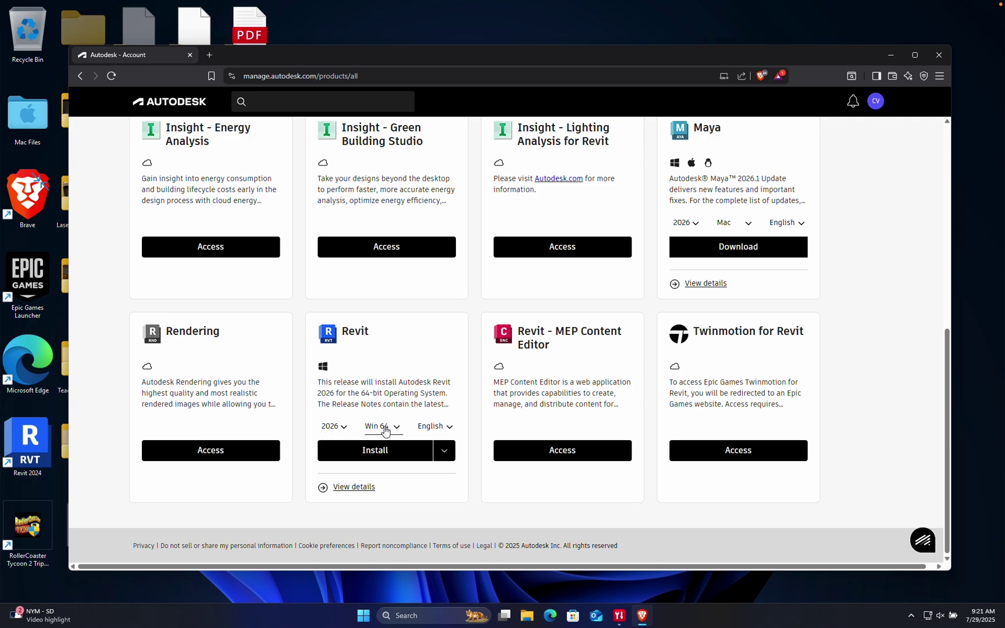
pyautogui.click(433, 428)
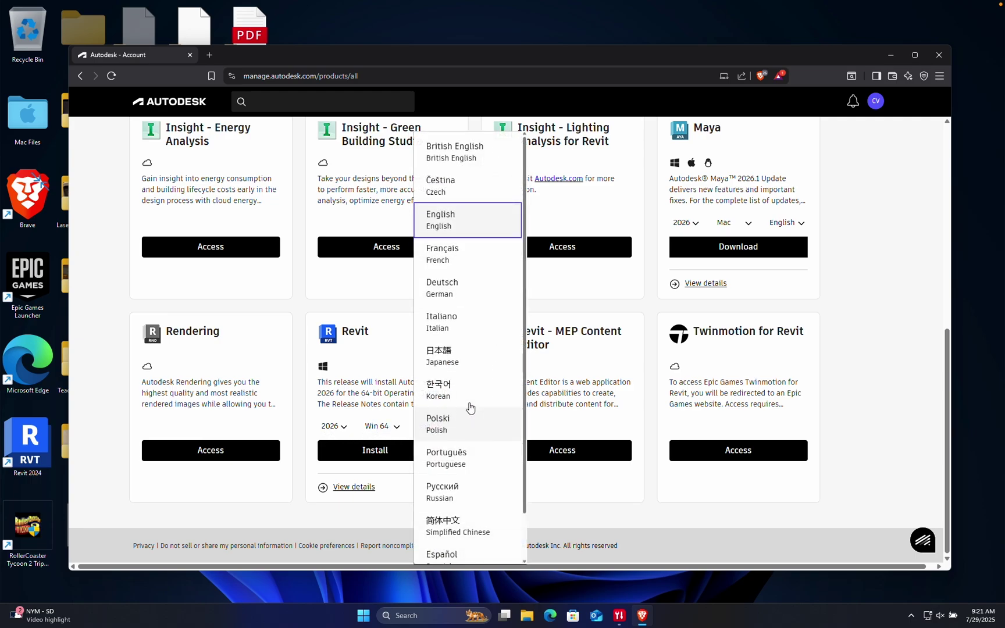
pyautogui.click(380, 365)
pyautogui.click(399, 456)
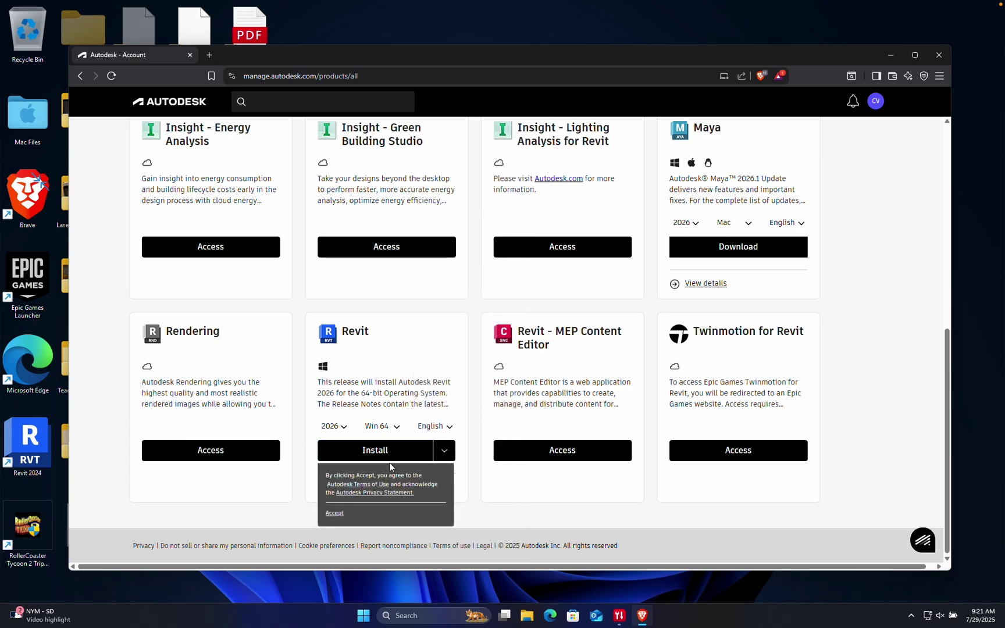
# Step: Accept the terms and save Autodesk_Revit_2026_2_ML_setup_webinstall.exe to the Mac home Desktop
pyautogui.click(336, 514)
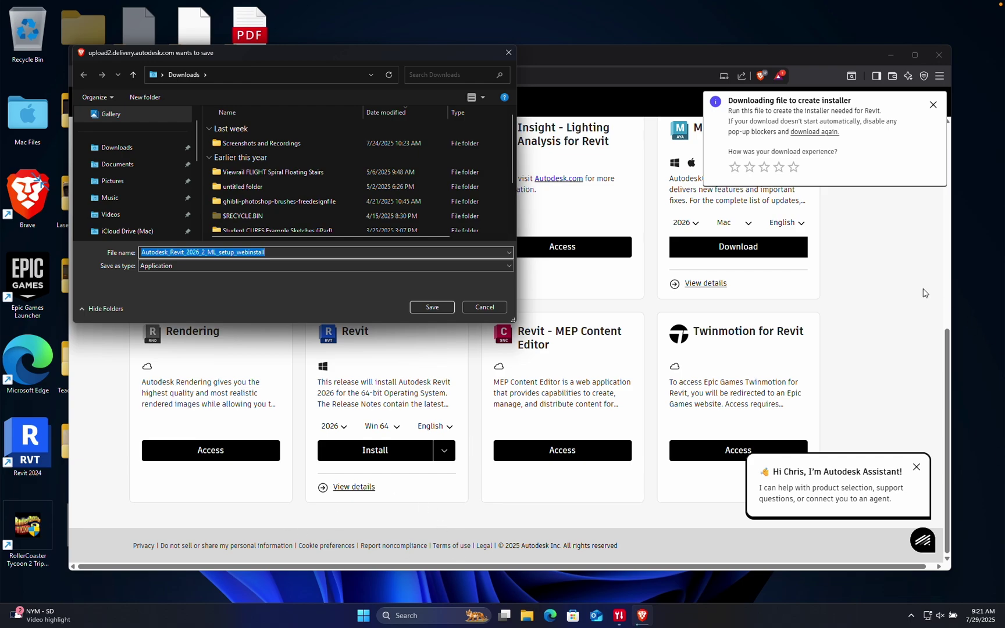
pyautogui.click(932, 106)
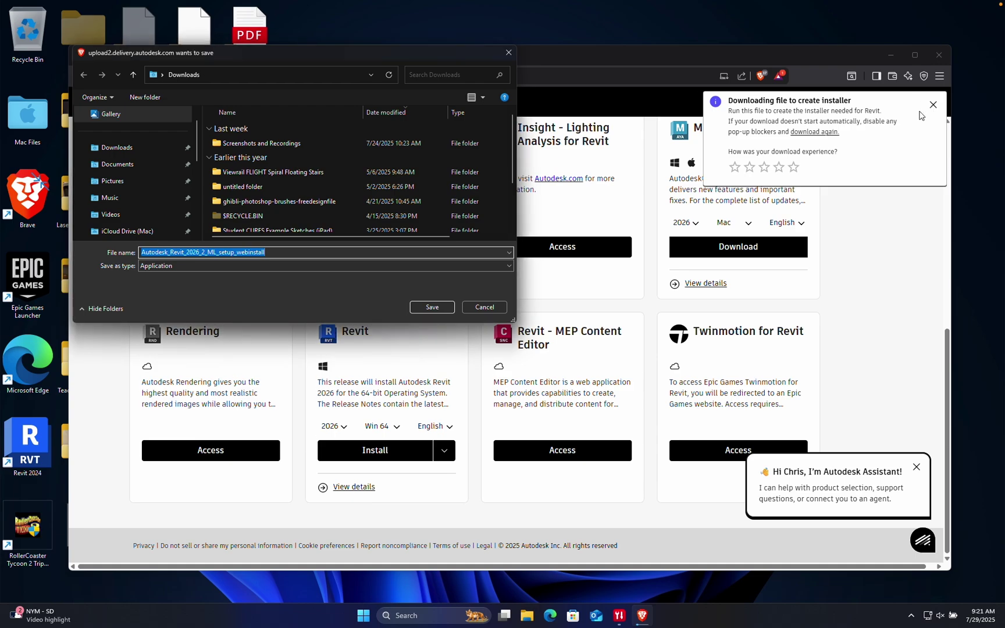
pyautogui.click(122, 154)
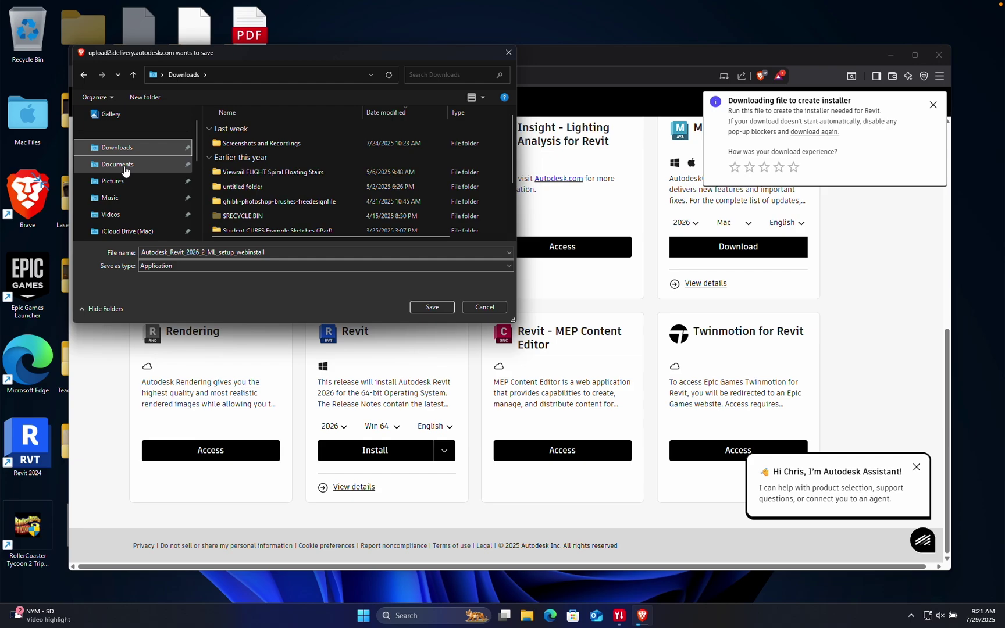
pyautogui.moveTo(198, 148); pyautogui.dragTo(197, 179)
pyautogui.scroll(5, 134, 180)
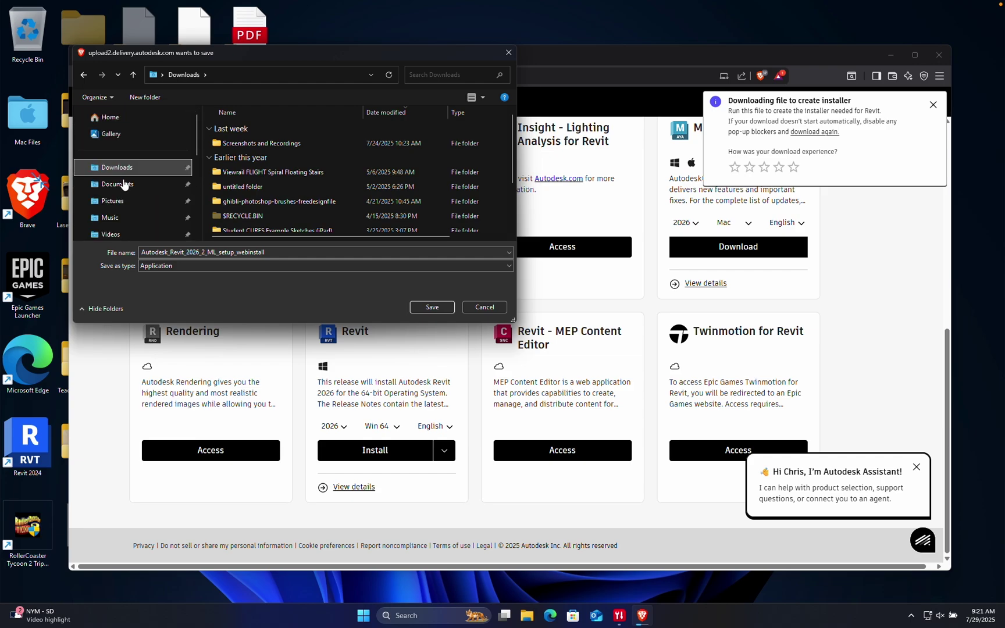
pyautogui.scroll(-3, 143, 181)
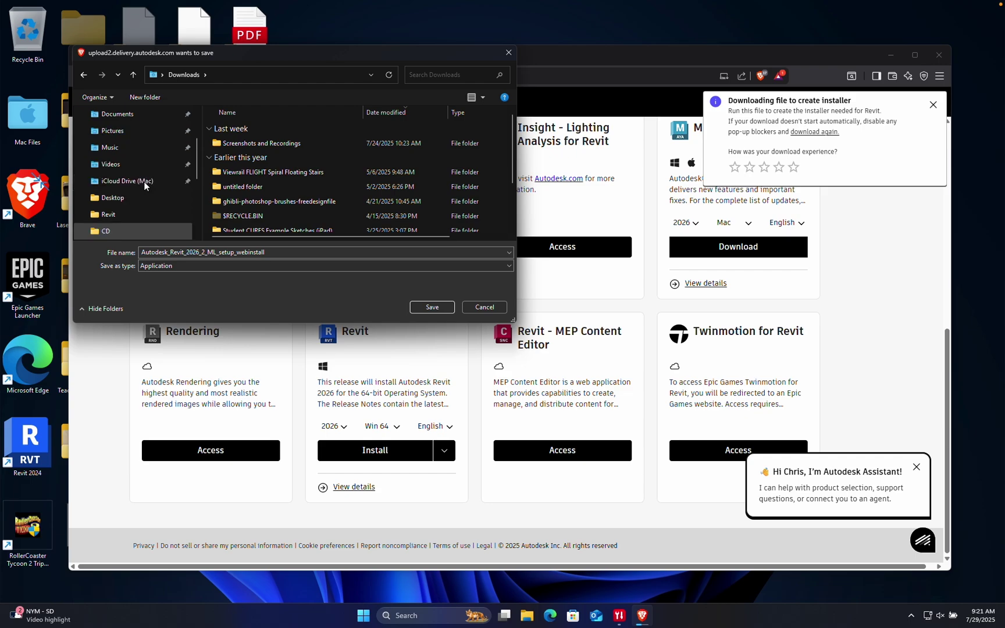
pyautogui.scroll(3, 144, 181)
pyautogui.scroll(-3, 133, 210)
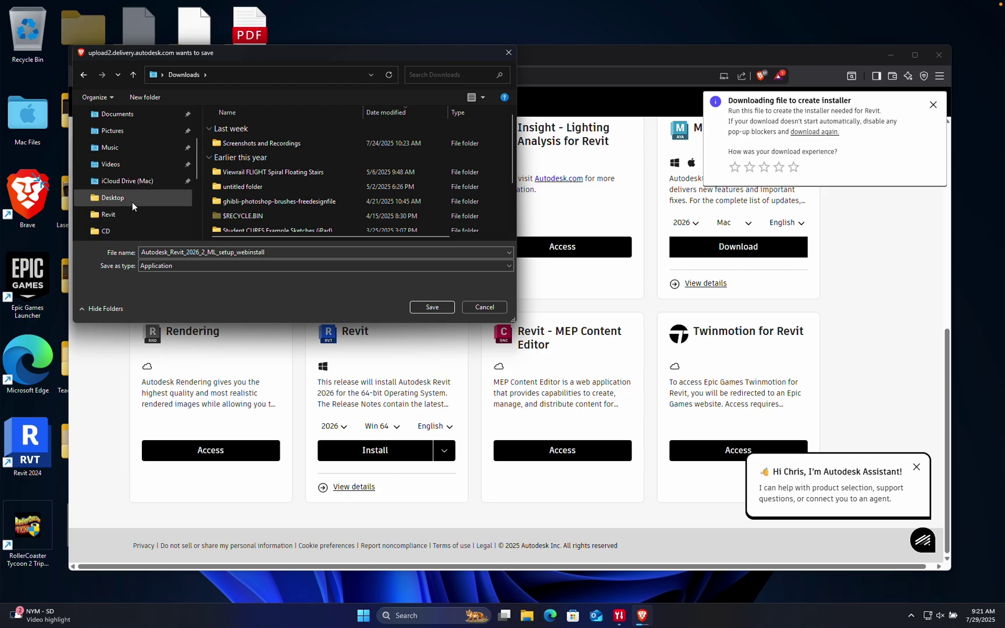
pyautogui.click(132, 201)
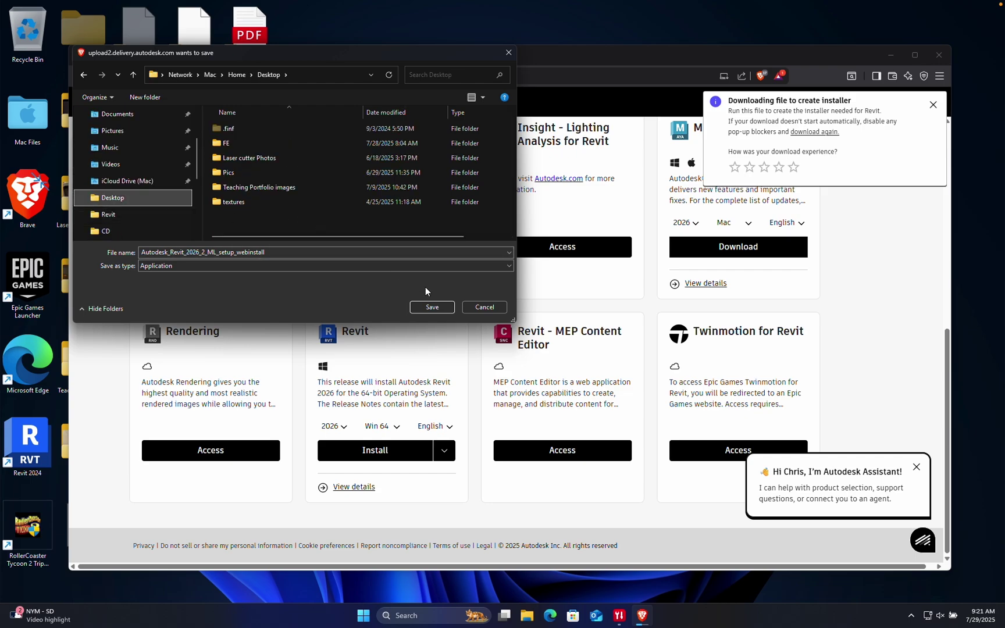
pyautogui.click(433, 308)
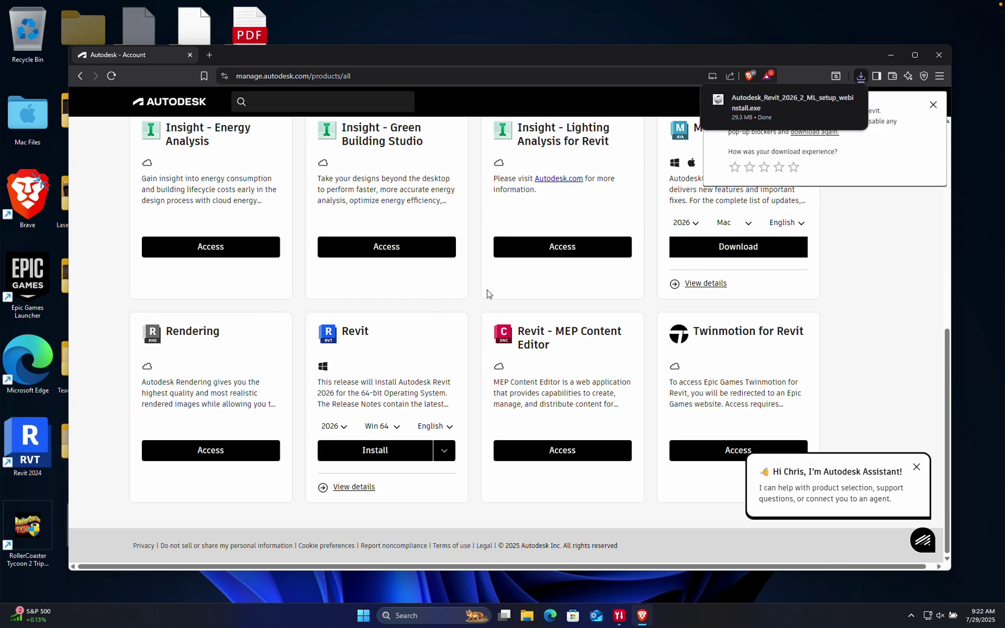
# Step: Close the 'Downloading file to create installer' notice once the download finishes
pyautogui.click(933, 105)
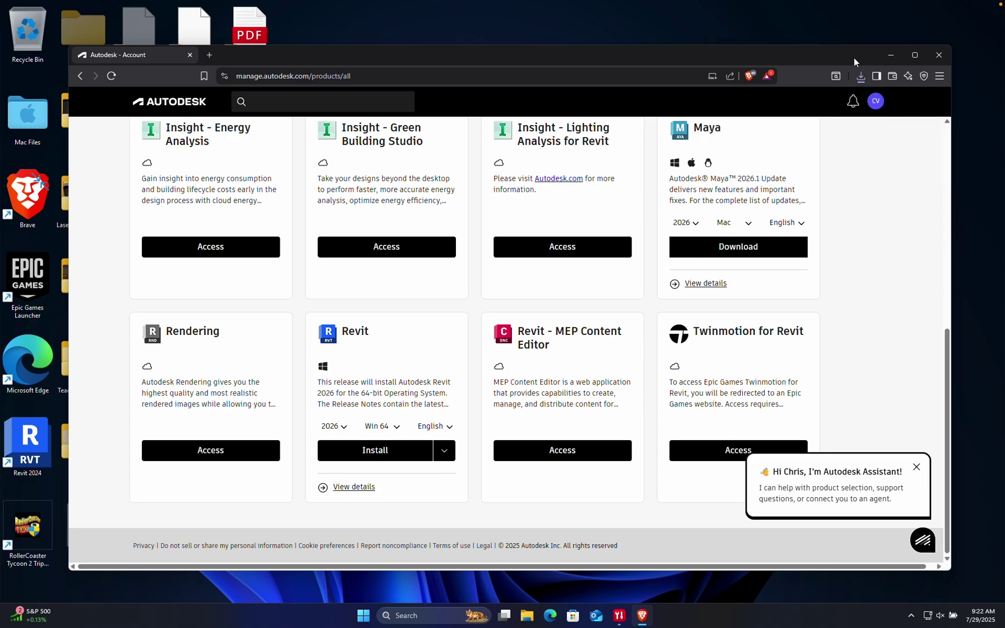
# Step: Run the Revit installer from Brave's recent downloads and approve User Account Control
pyautogui.click(861, 77)
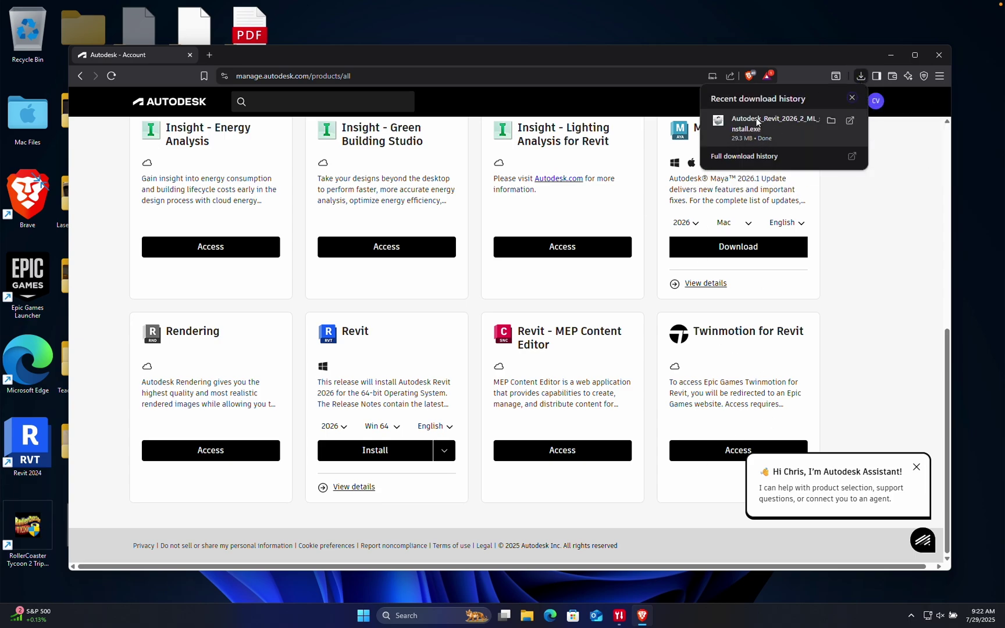
pyautogui.click(751, 128)
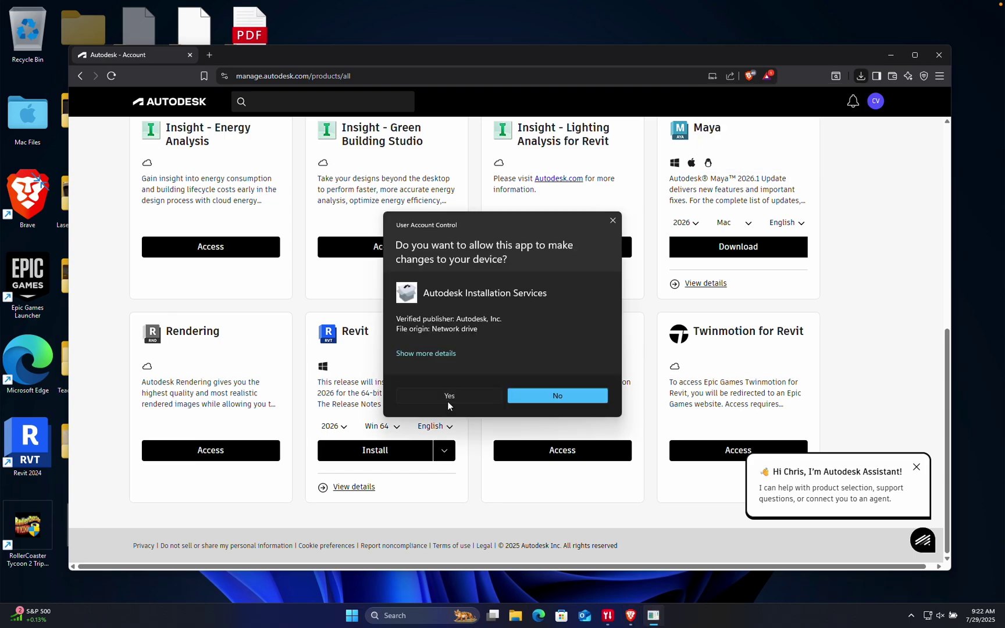
pyautogui.click(448, 397)
pyautogui.click(893, 56)
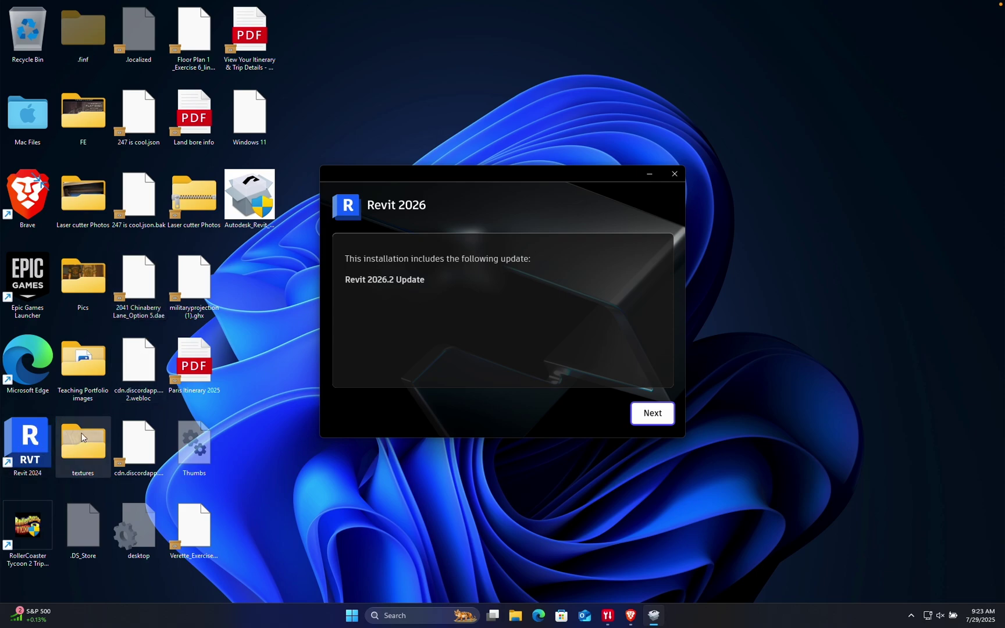
# Step: Continue past the Revit 2026.2 update notice and select the Product install path field
pyautogui.click(643, 411)
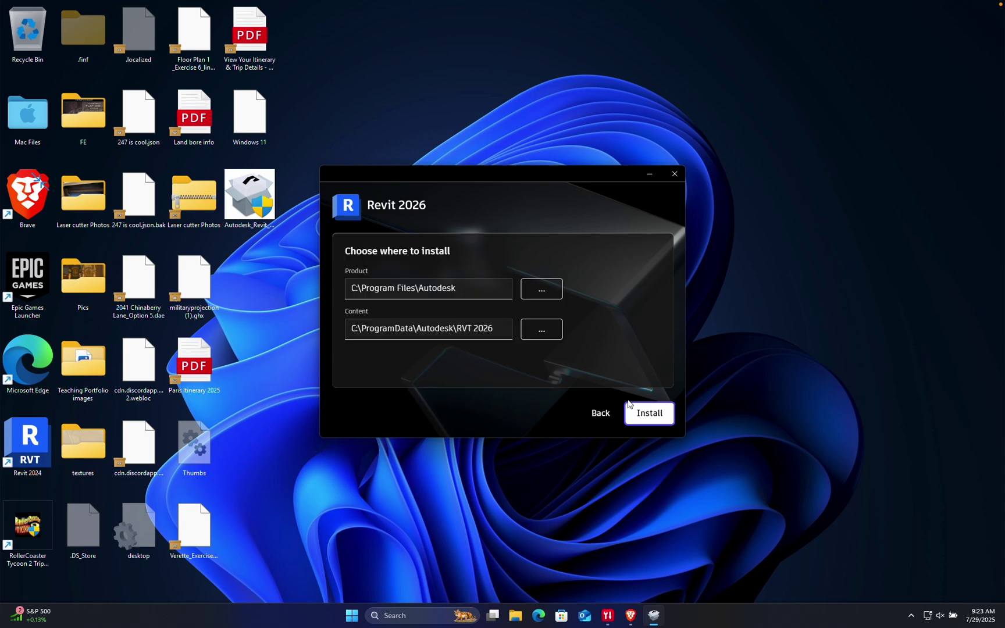
pyautogui.click(429, 294)
# Step: Switch to macOS to read the Autodesk passcode email, then return to Windows
pyautogui.hotkey('ctrl', 'Left')
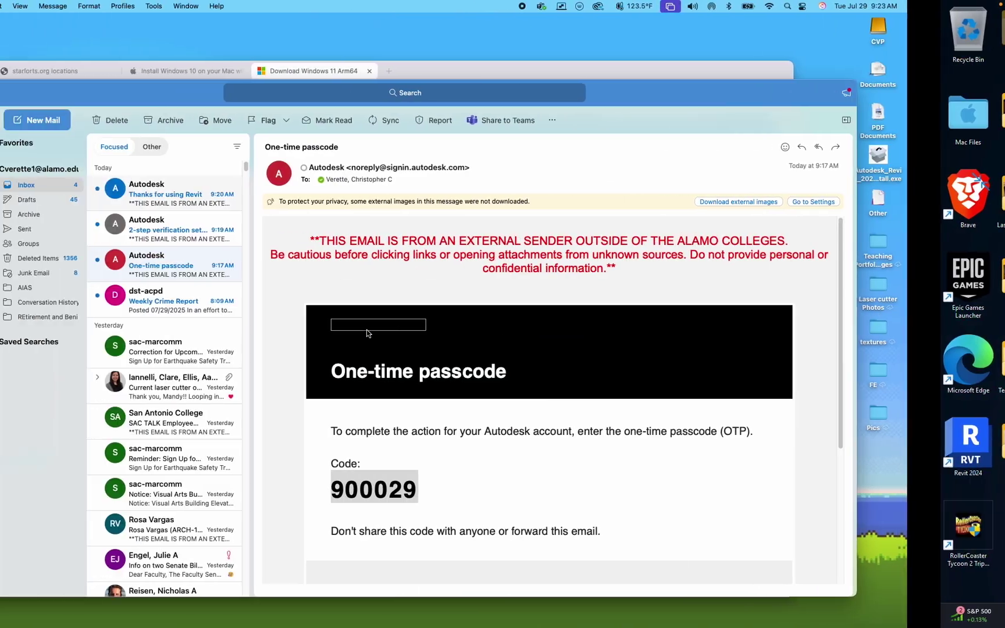
pyautogui.hotkey('ctrl', 'Right')
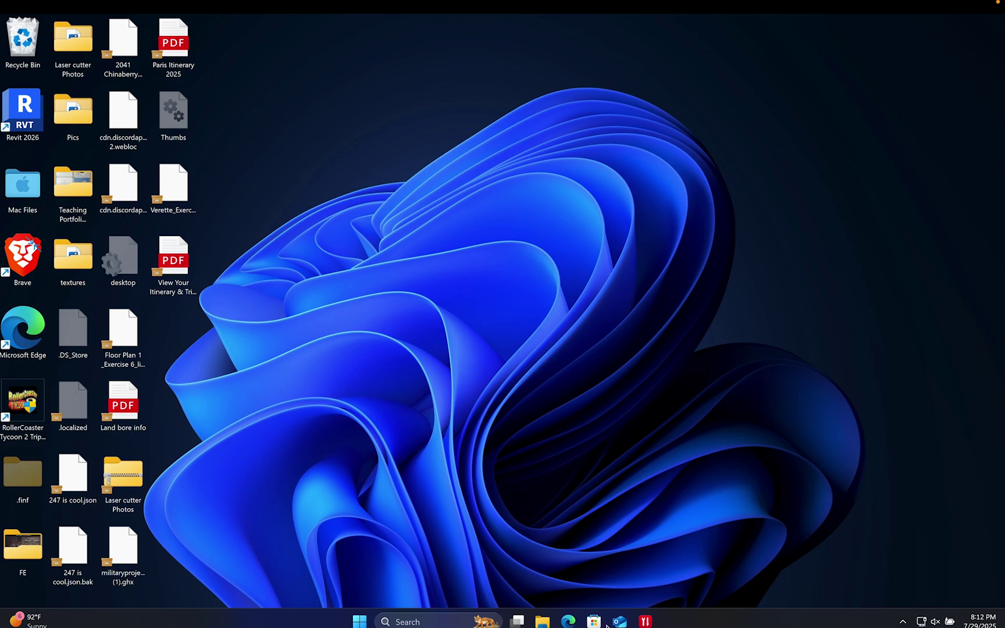
# Step: Launch Brave and sign in to Autodesk Account with the saved e-mail and password
pyautogui.doubleClick(25, 257)
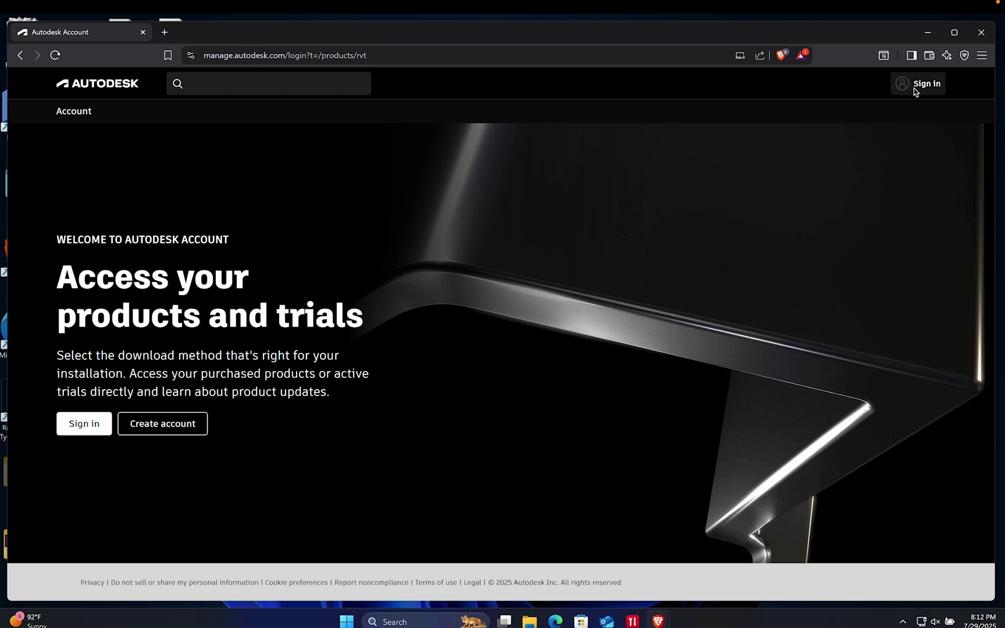
pyautogui.click(915, 92)
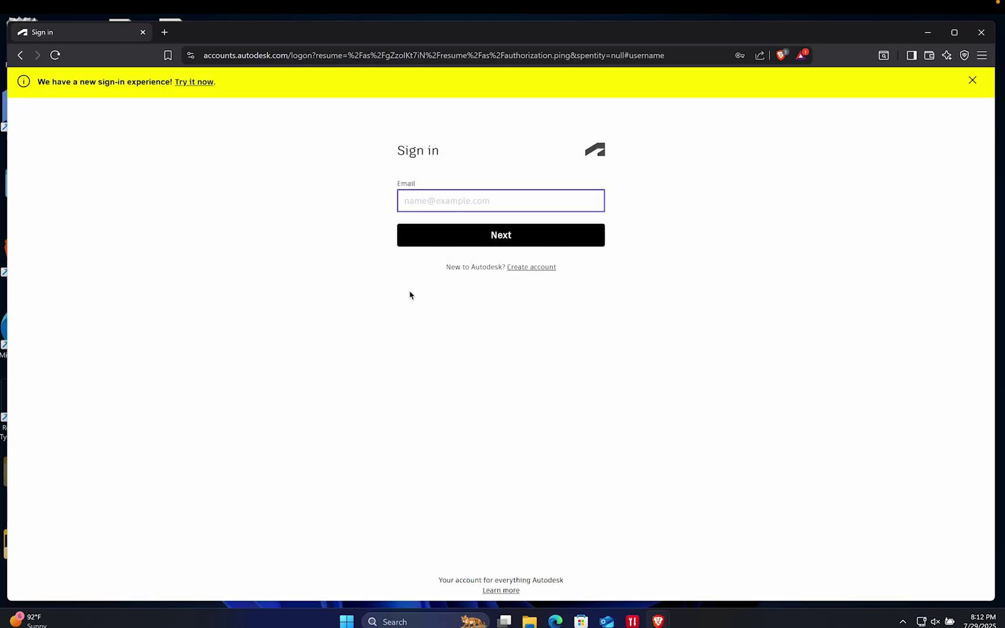
pyautogui.click(440, 205)
pyautogui.click(478, 228)
pyautogui.click(478, 233)
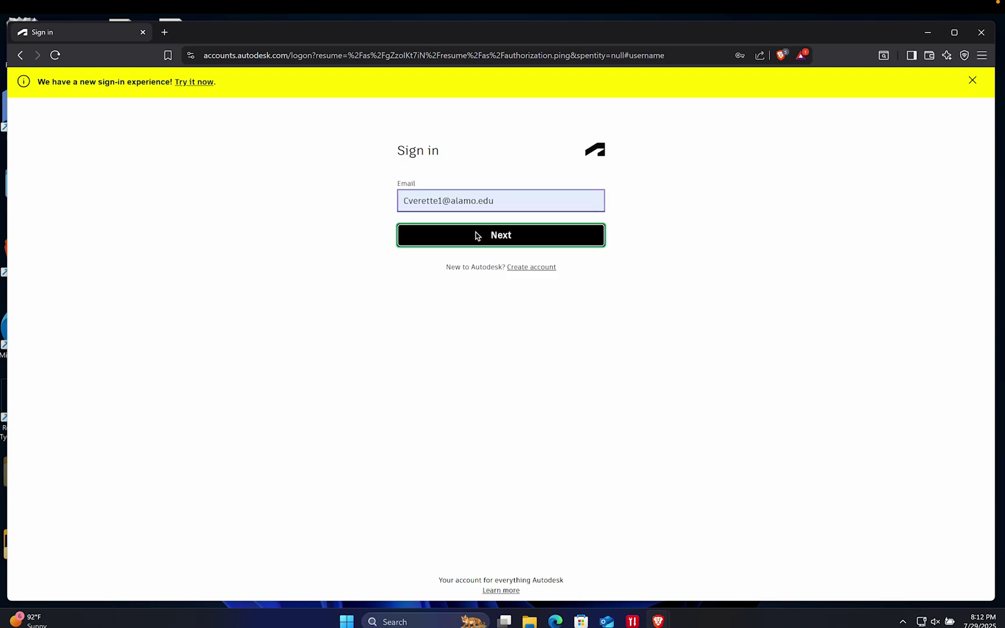
pyautogui.click(477, 258)
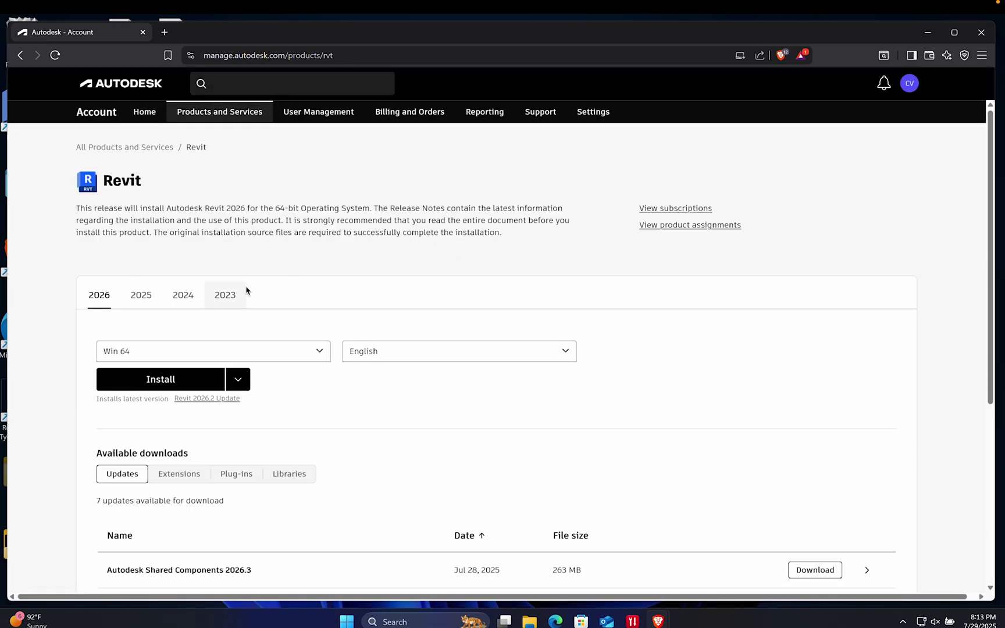
# Step: Scroll through the seven Revit updates, then open File Explorer from the taskbar
pyautogui.scroll(-3, 196, 320)
pyautogui.scroll(2, 196, 320)
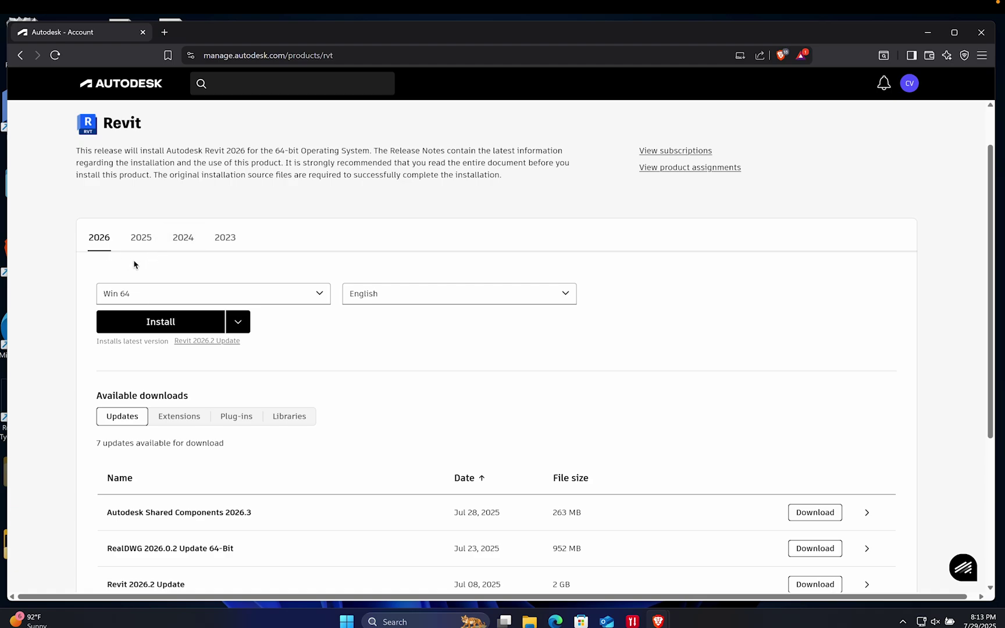
pyautogui.scroll(-4, 112, 250)
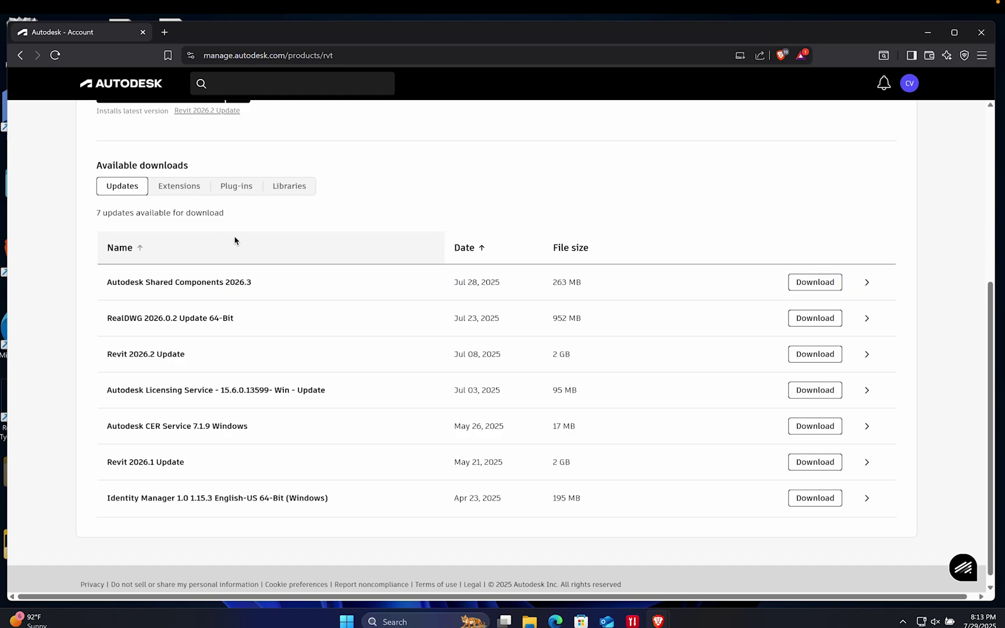
pyautogui.click(530, 622)
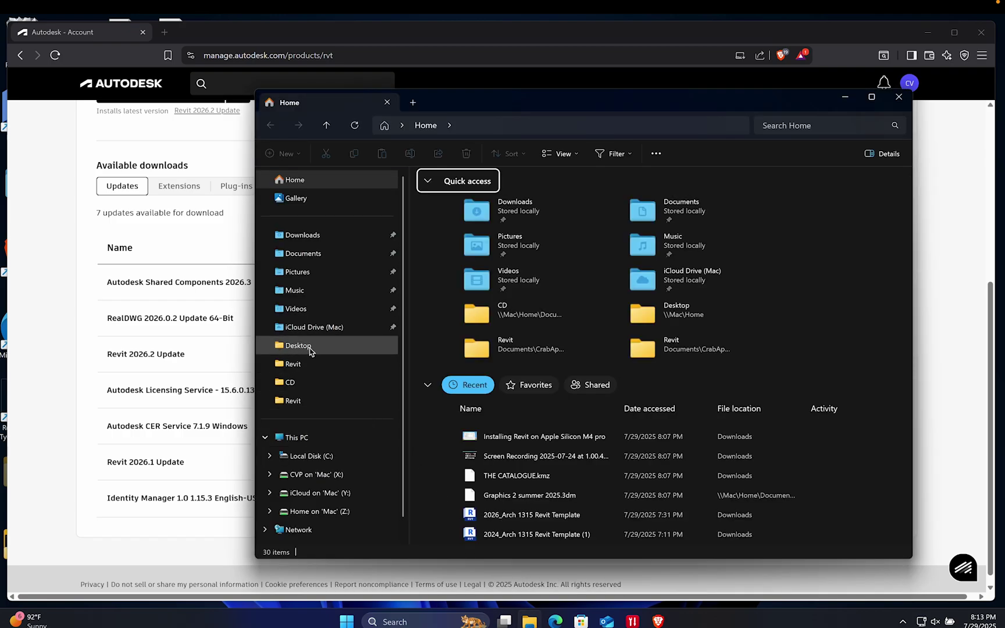
# Step: Browse from This PC through Local Disk (C:) and Users into your profile's AppData folder
pyautogui.scroll(-1, 310, 350)
pyautogui.click(298, 417)
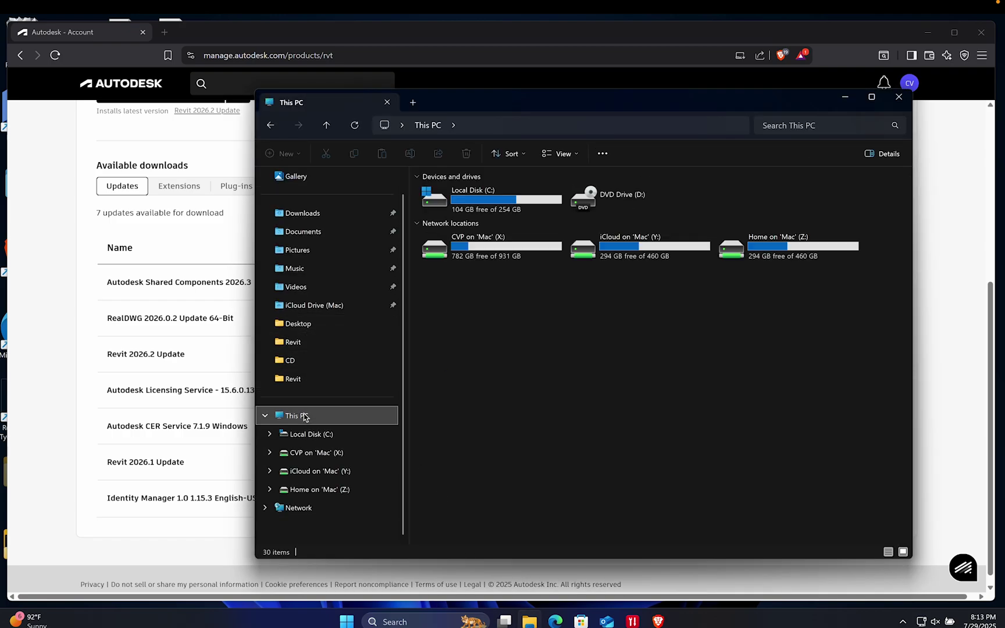
pyautogui.doubleClick(460, 204)
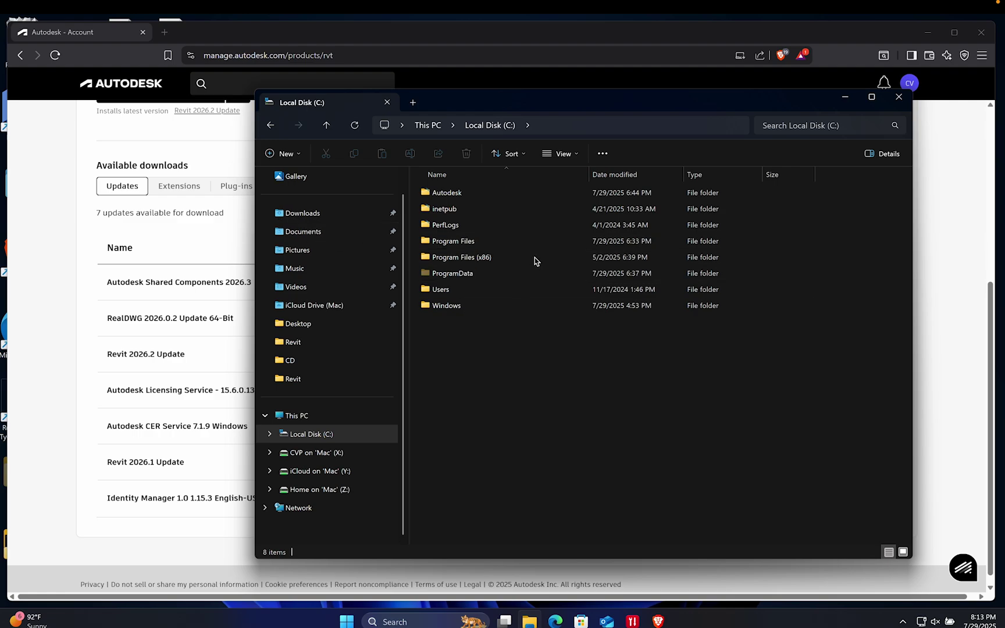
pyautogui.doubleClick(451, 288)
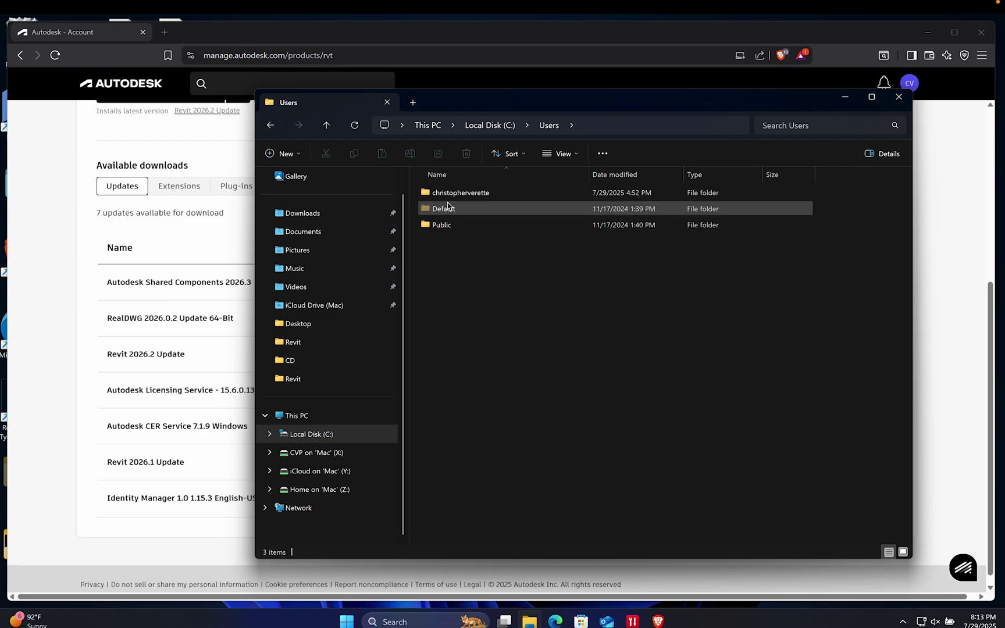
pyautogui.doubleClick(447, 195)
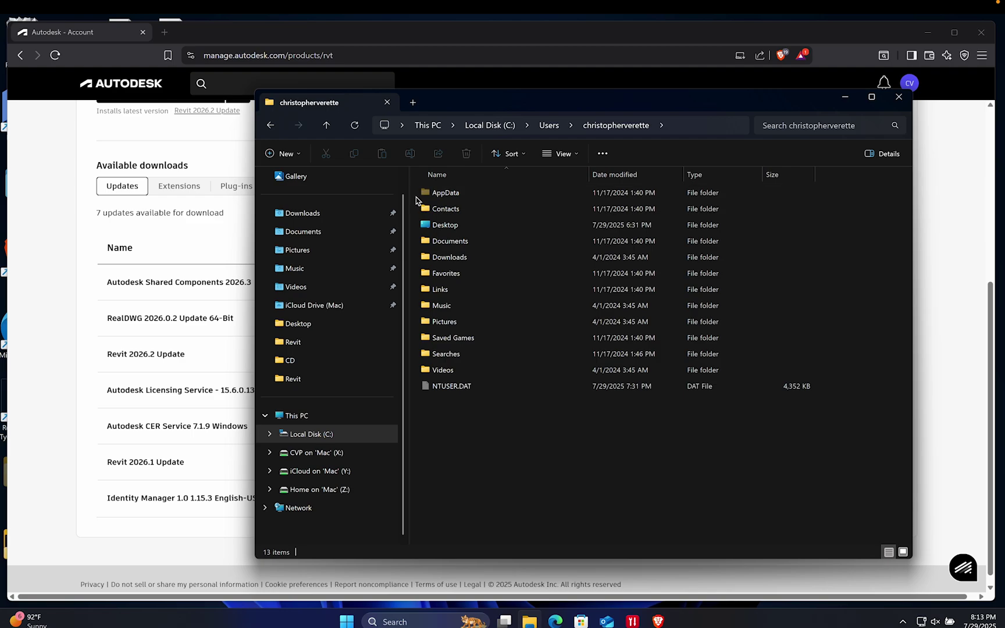
pyautogui.click(443, 199)
pyautogui.doubleClick(442, 199)
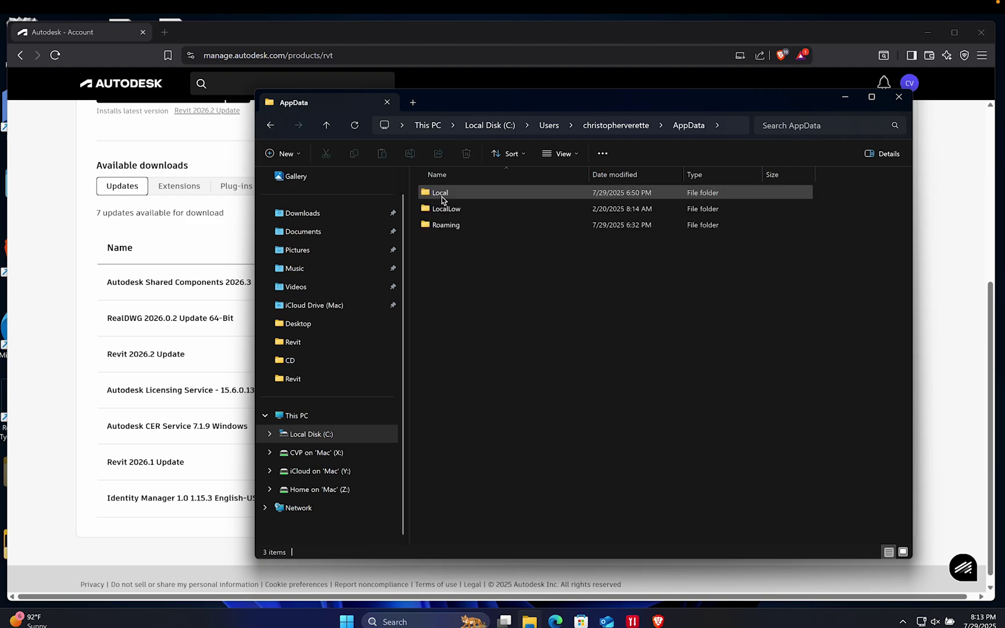
# Step: Look inside the Local and Roaming folders, returning to AppData after each
pyautogui.click(448, 201)
pyautogui.doubleClick(447, 201)
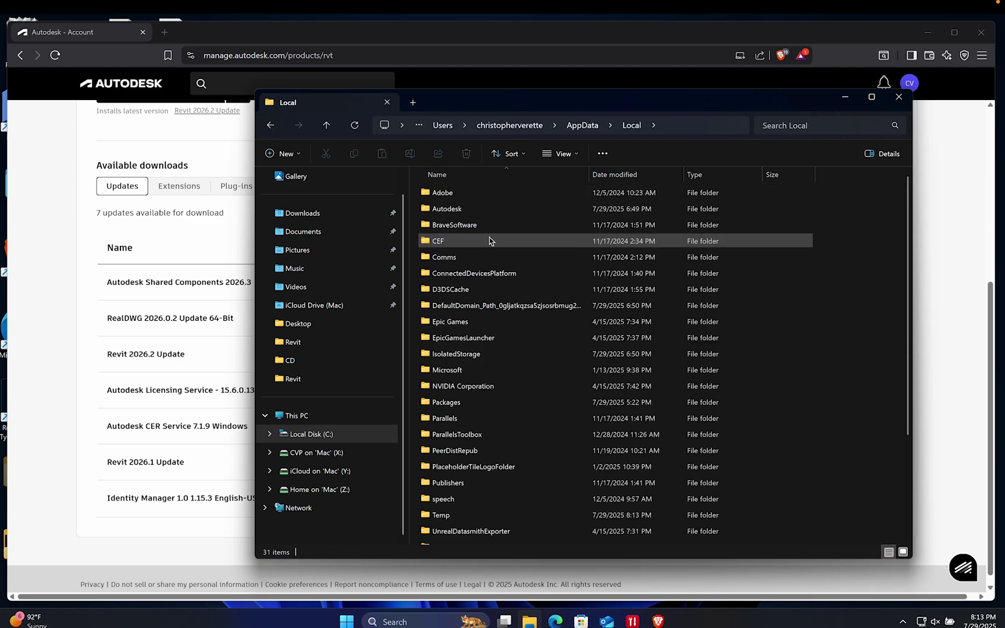
pyautogui.click(270, 125)
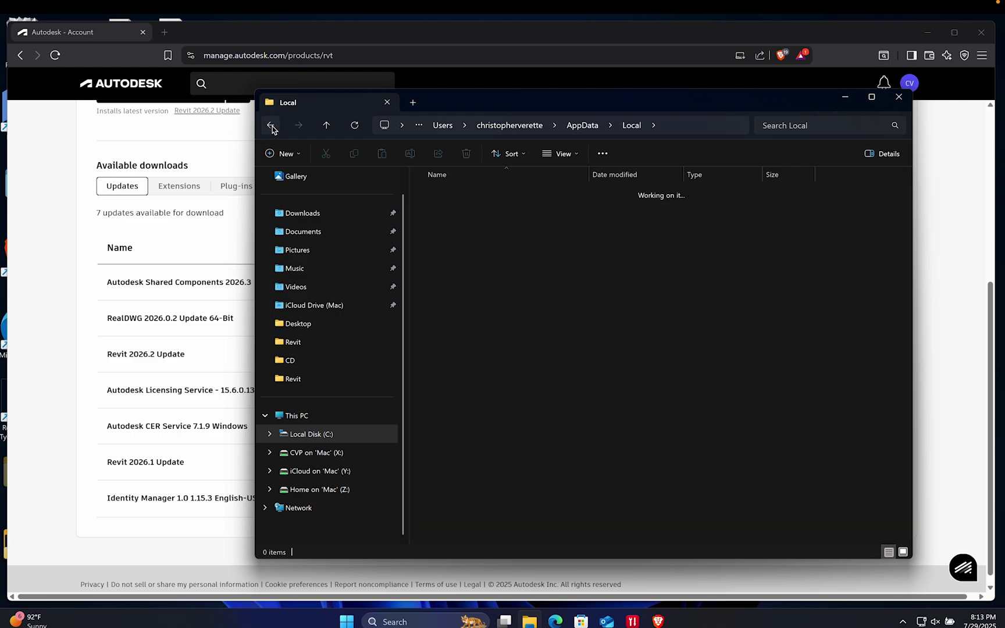
pyautogui.doubleClick(440, 226)
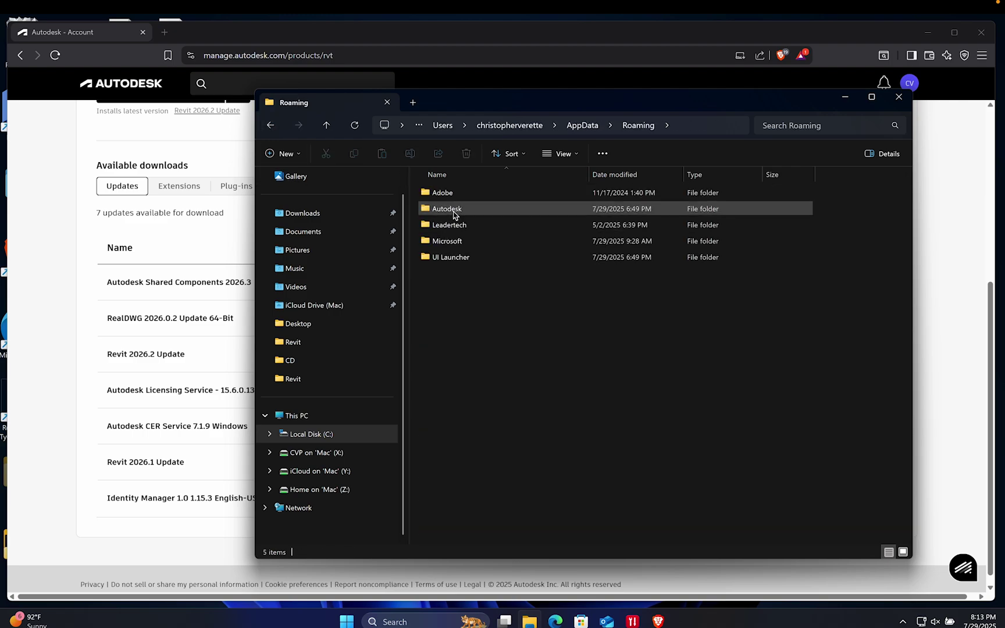
pyautogui.click(275, 129)
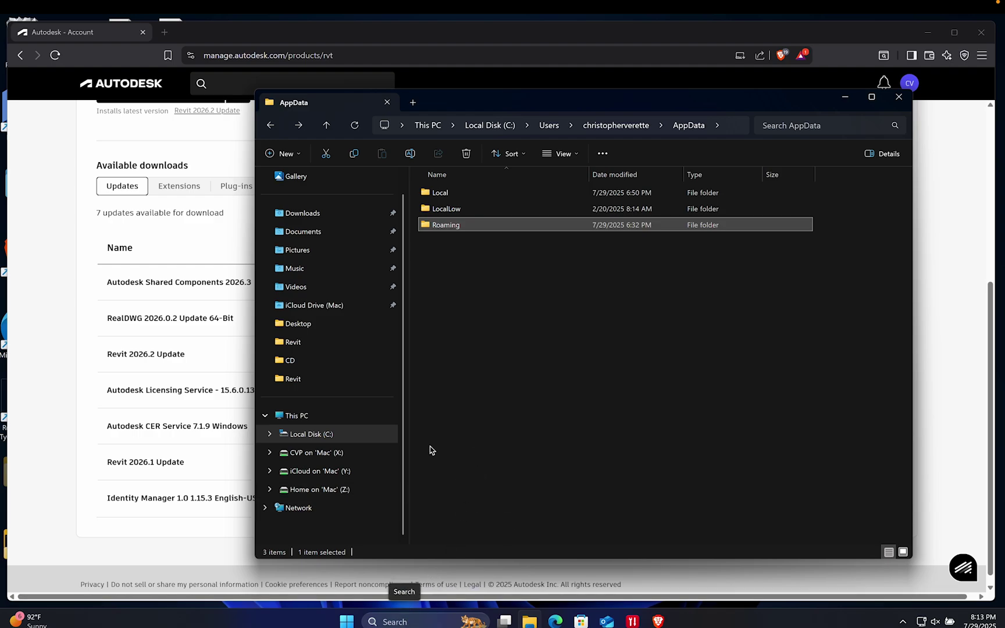
# Step: Close File Explorer and view the installable Revit 2026 versions in Autodesk Account
pyautogui.click(900, 100)
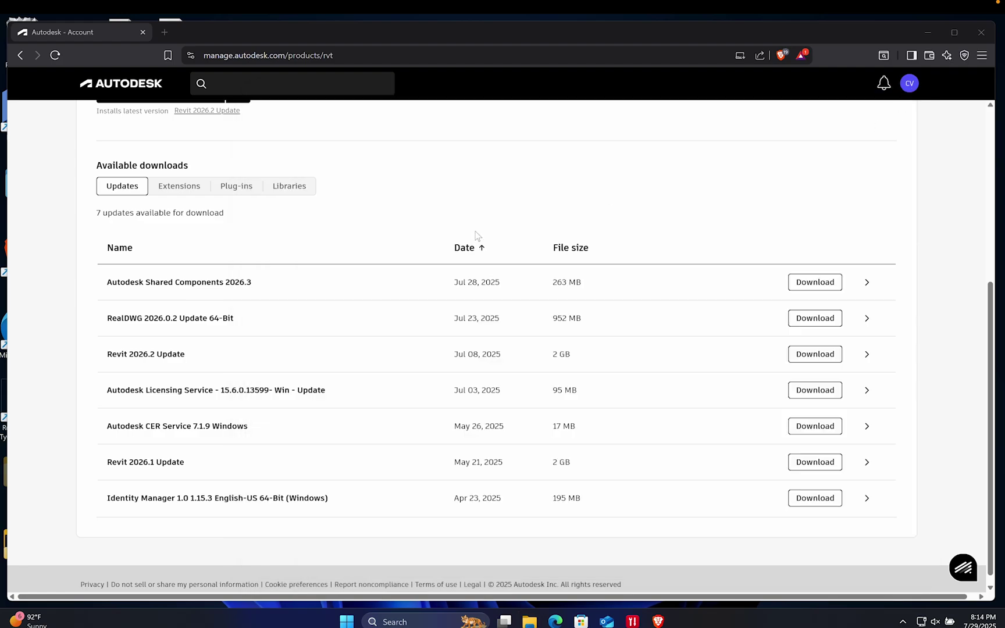
pyautogui.scroll(4, 250, 258)
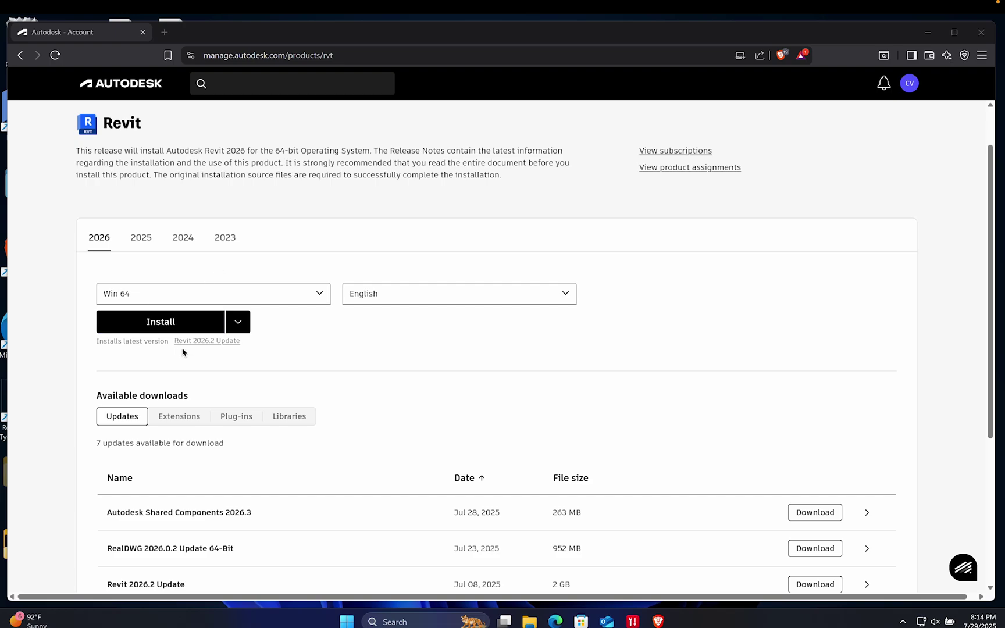
pyautogui.click(230, 344)
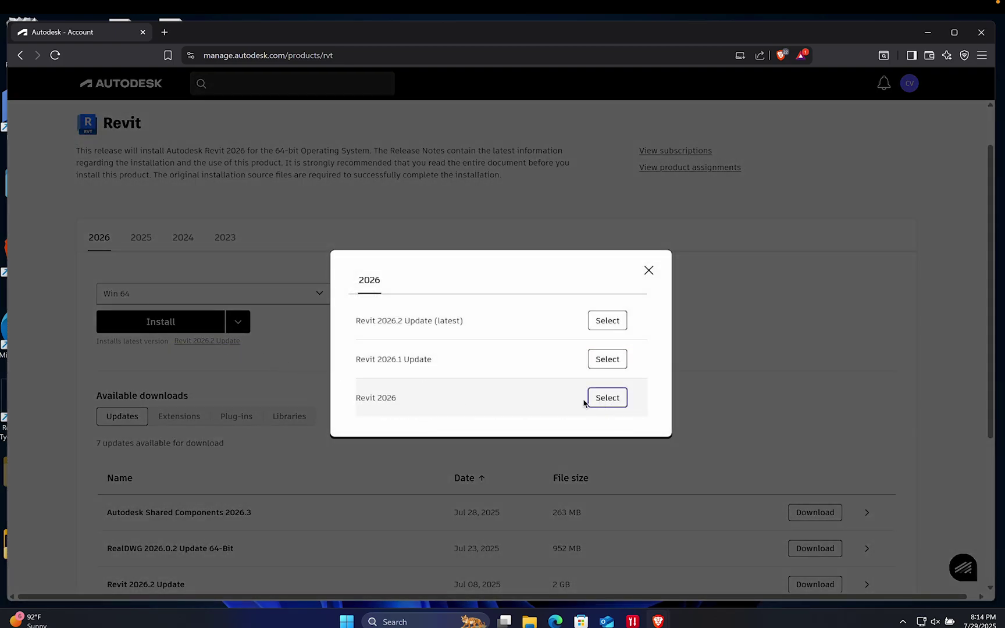
pyautogui.click(648, 271)
# Step: Check the installable Revit 2025 versions, then return to the Revit 2026 downloads
pyautogui.click(141, 236)
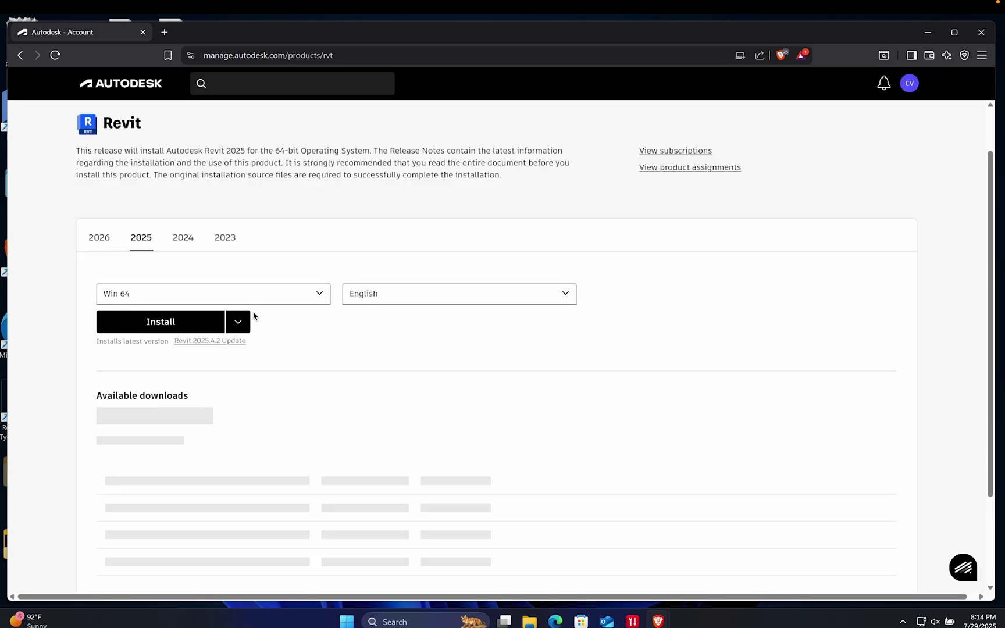
pyautogui.click(222, 345)
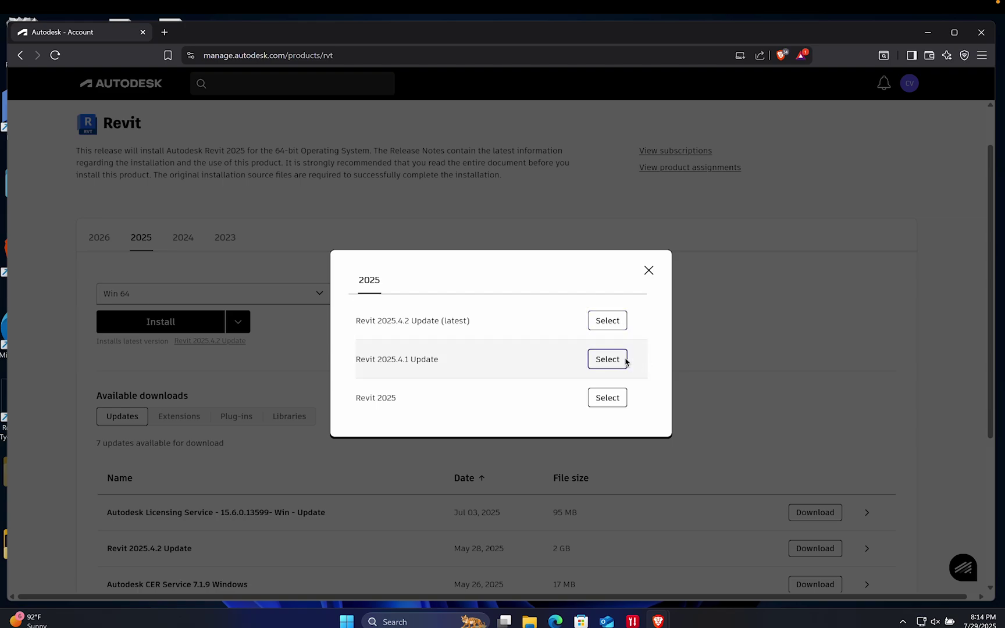
pyautogui.click(649, 271)
pyautogui.scroll(-2, 458, 418)
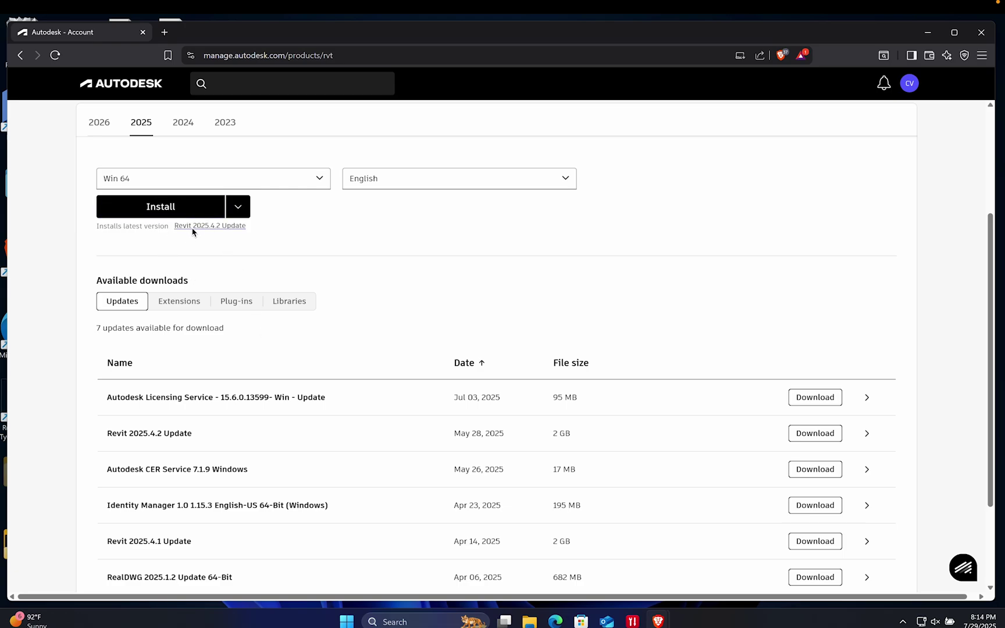
pyautogui.scroll(2, 320, 237)
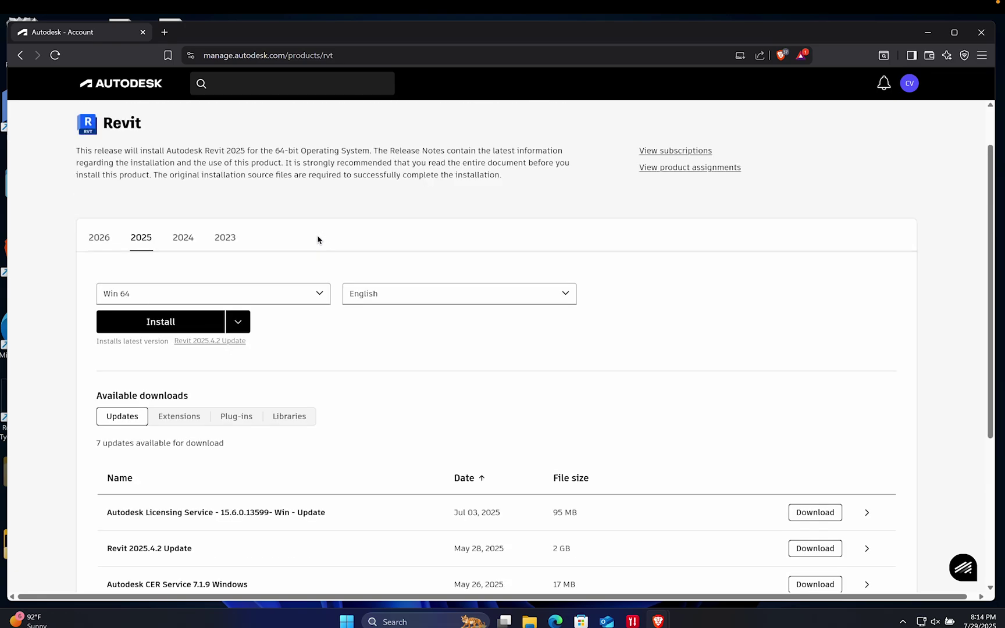
pyautogui.click(104, 238)
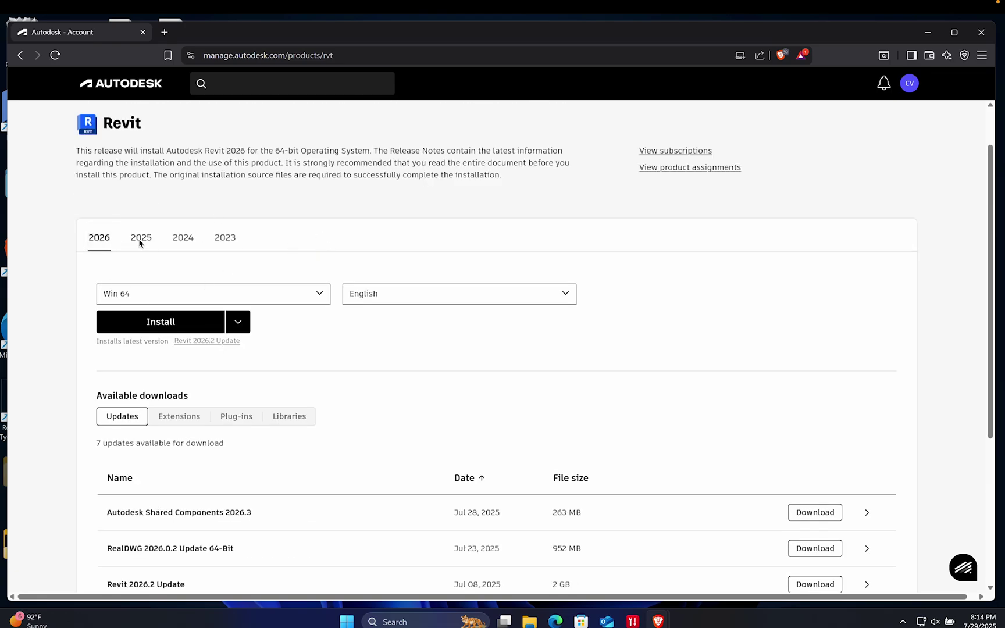
# Step: Launch Revit 2026 from the Windows desktop, then open the ARCH 1315 Computer Graphics board in Miro on the Mac
pyautogui.click(934, 34)
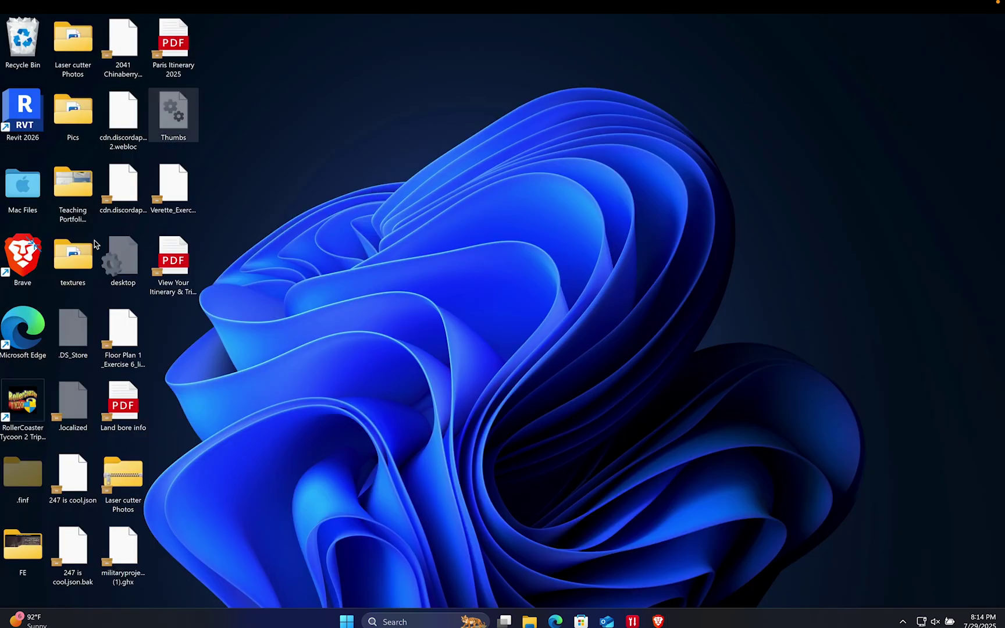
pyautogui.doubleClick(27, 129)
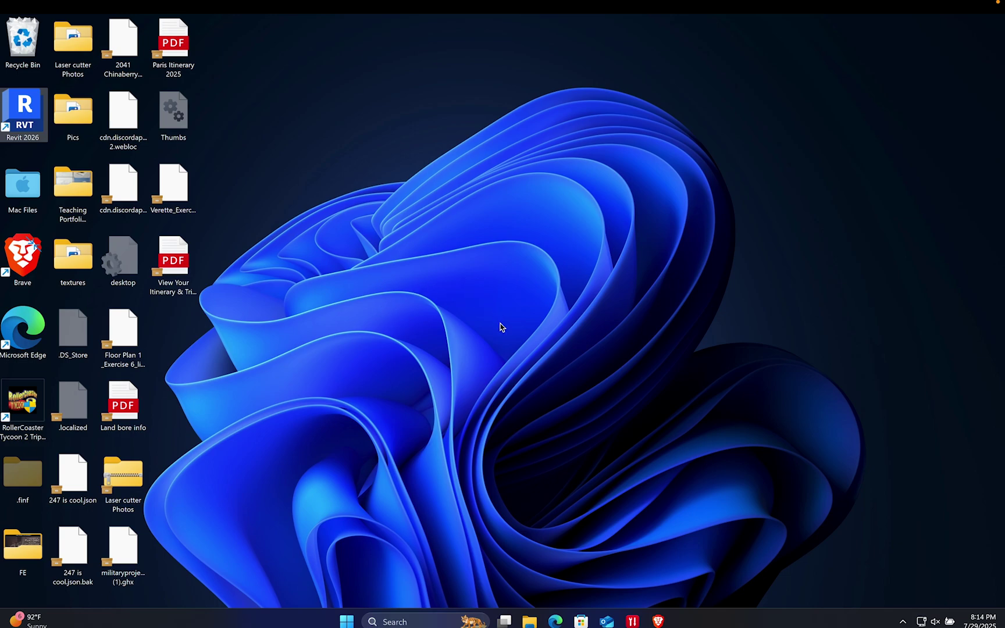
pyautogui.hotkey('ctrl', 'Left')
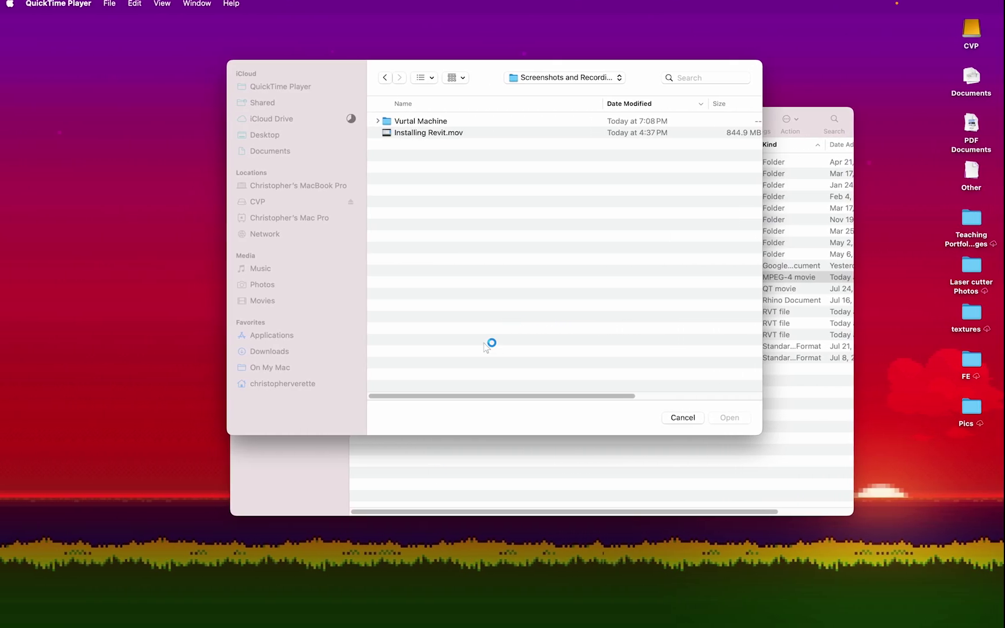
pyautogui.click(252, 619)
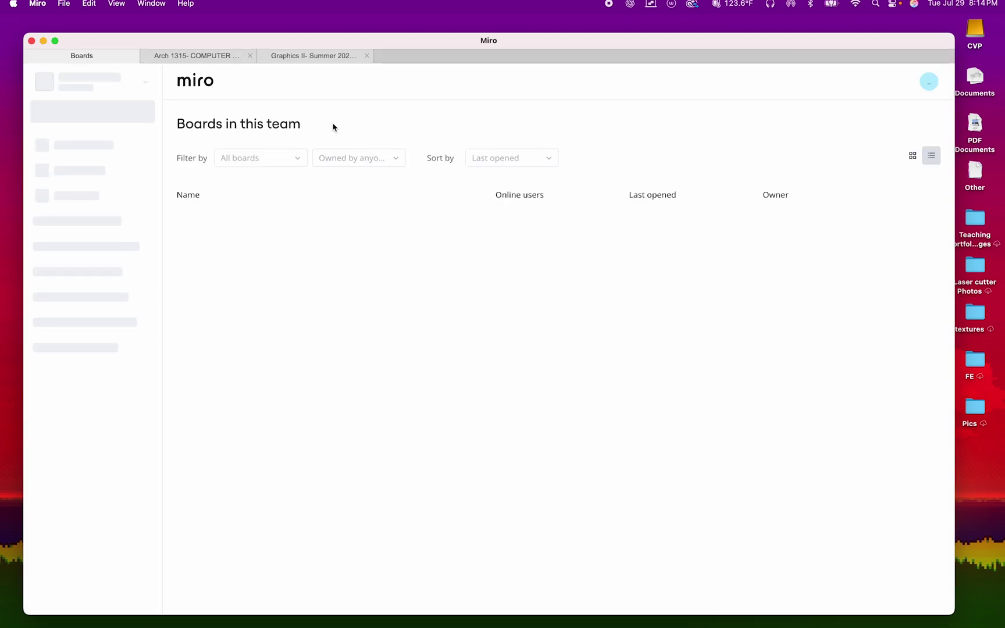
pyautogui.click(217, 59)
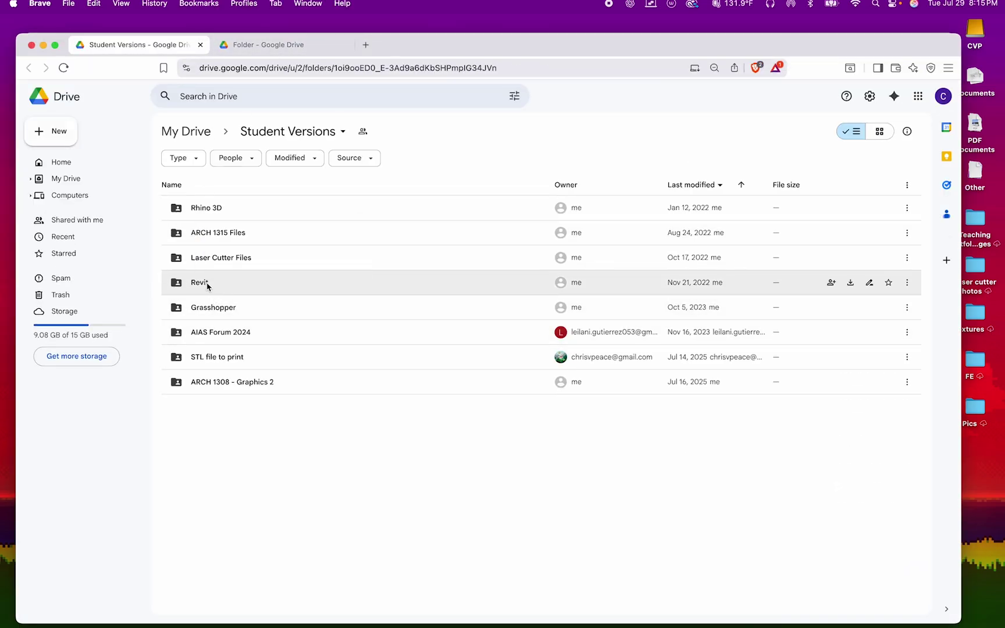
# Step: Open the class's Revit folder in Google Drive
pyautogui.doubleClick(205, 288)
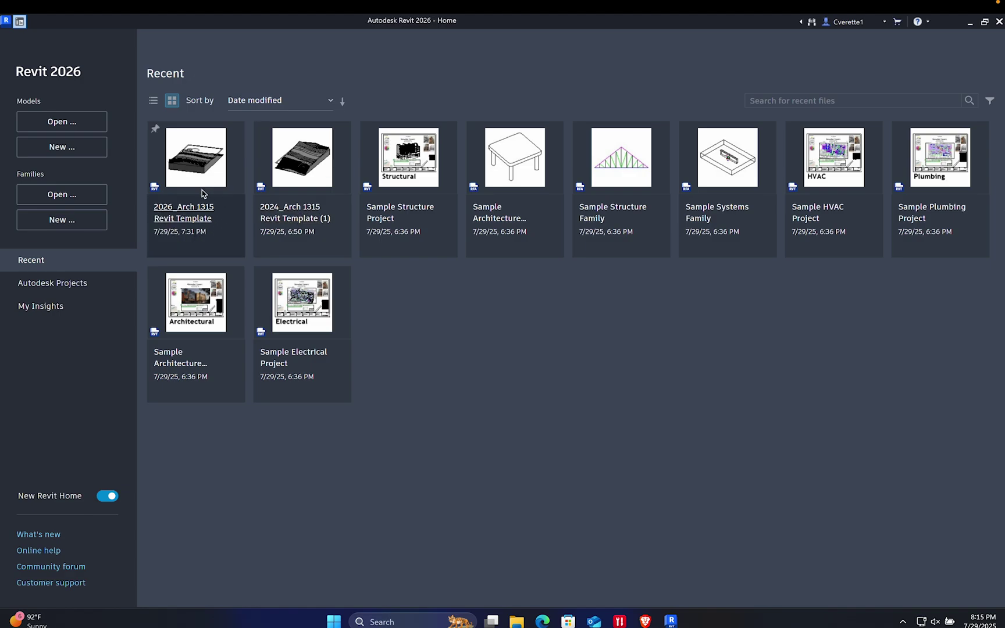
# Step: Open the 2026_Arch 1315 Revit Template, then pan, orbit and zoom the 3D terrain
pyautogui.click(176, 221)
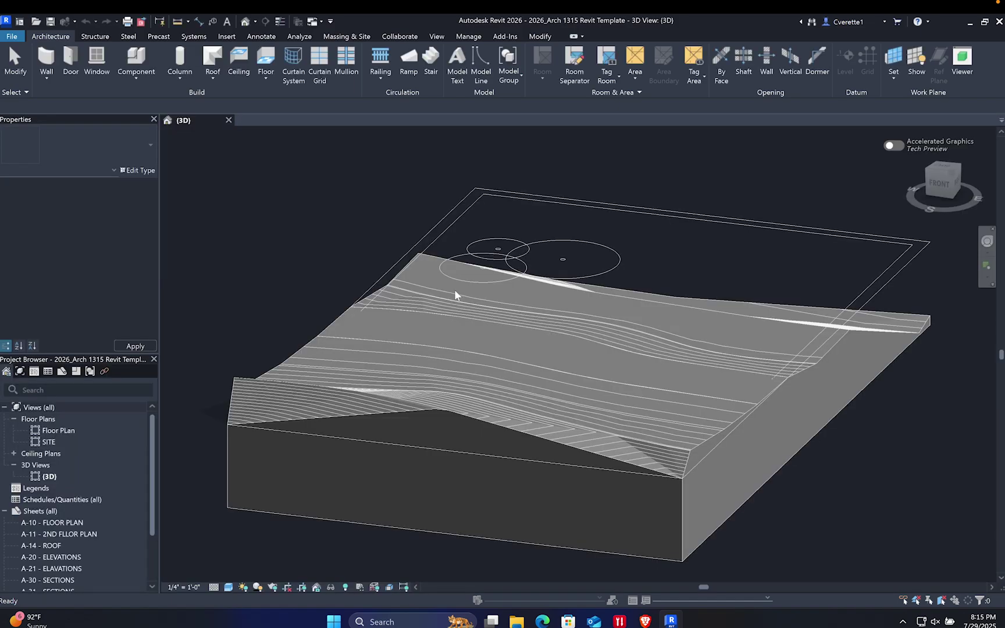
pyautogui.moveTo(656, 228); pyautogui.dragTo(585, 239)
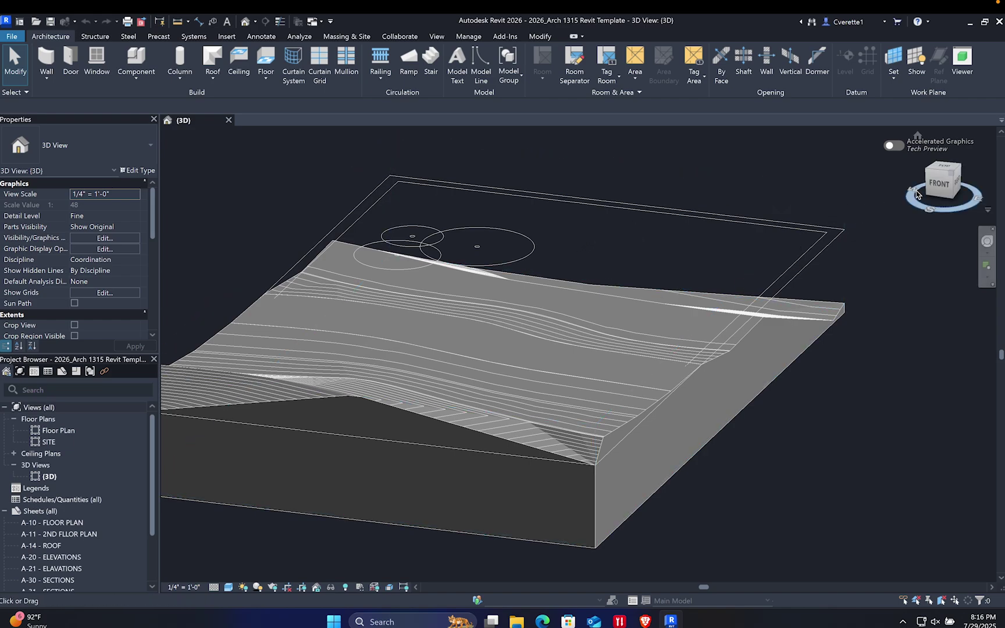
pyautogui.moveTo(867, 208)
pyautogui.mouseDown()
pyautogui.moveTo(835, 191)
pyautogui.moveTo(676, 191)
pyautogui.moveTo(637, 227)
pyautogui.moveTo(688, 291)
pyautogui.moveTo(637, 280)
pyautogui.moveTo(529, 330)
pyautogui.moveTo(756, 331)
pyautogui.moveTo(698, 272)
pyautogui.mouseUp()
pyautogui.scroll(-3, 690, 292)
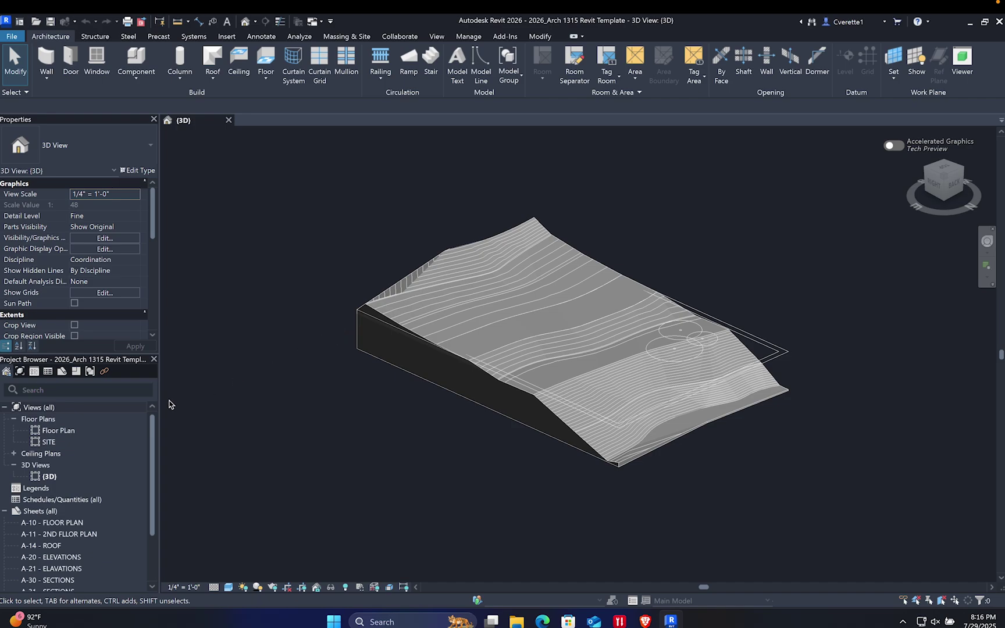
# Step: Dock the Project Browser on the right side, then orbit the terrain to view it from the back
pyautogui.click(121, 377)
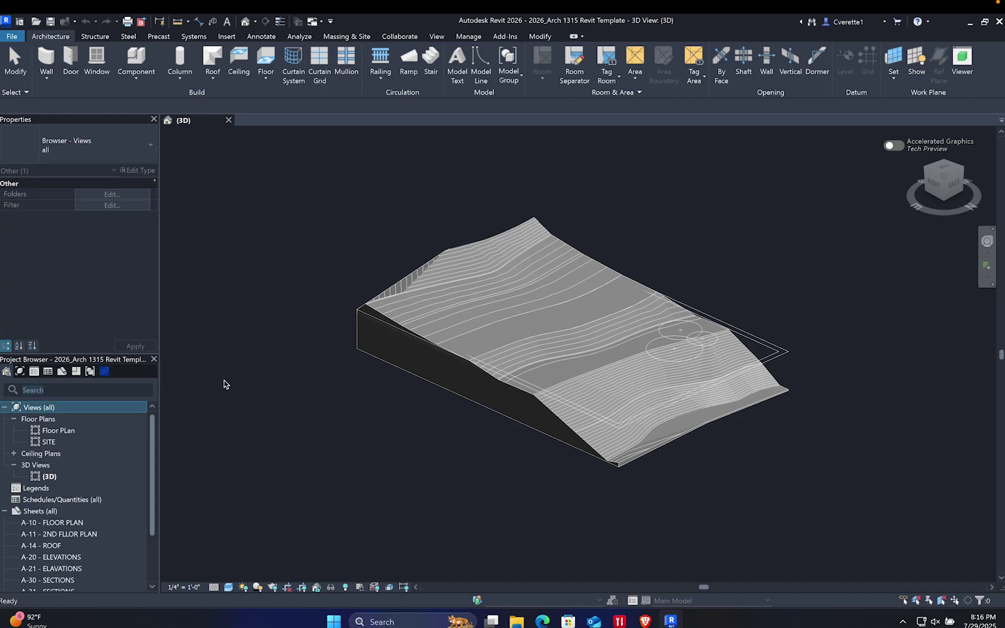
pyautogui.moveTo(88, 364); pyautogui.dragTo(802, 250)
pyautogui.moveTo(872, 250); pyautogui.dragTo(993, 139)
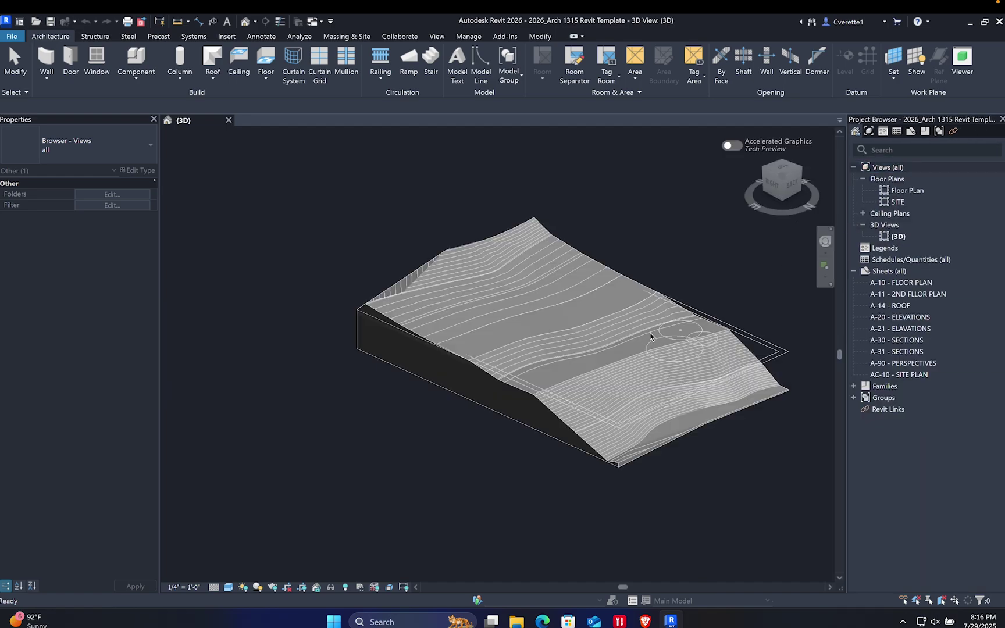
pyautogui.click(642, 278)
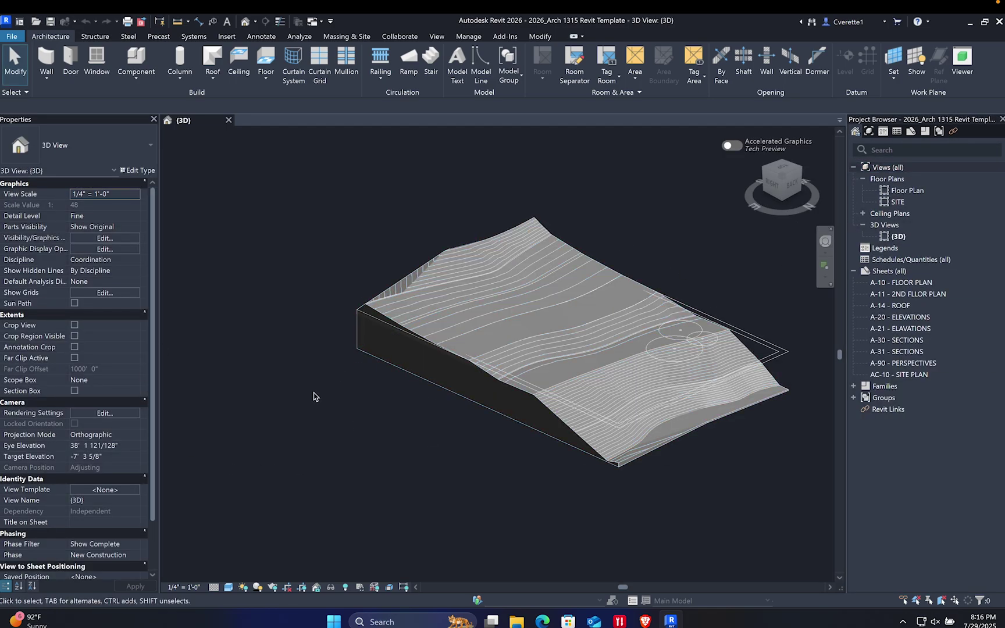
pyautogui.moveTo(433, 449); pyautogui.dragTo(326, 378)
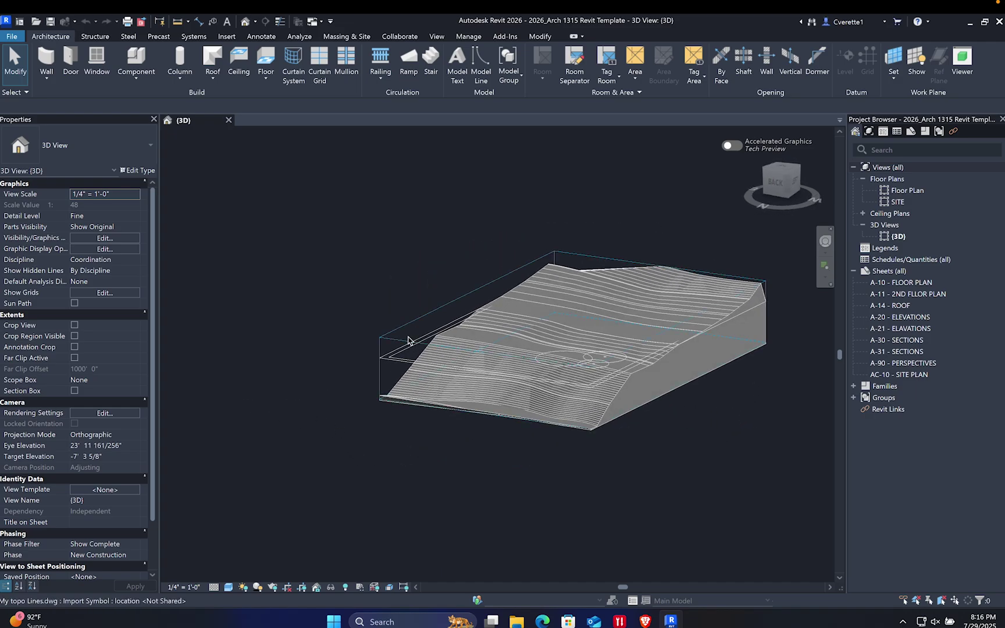